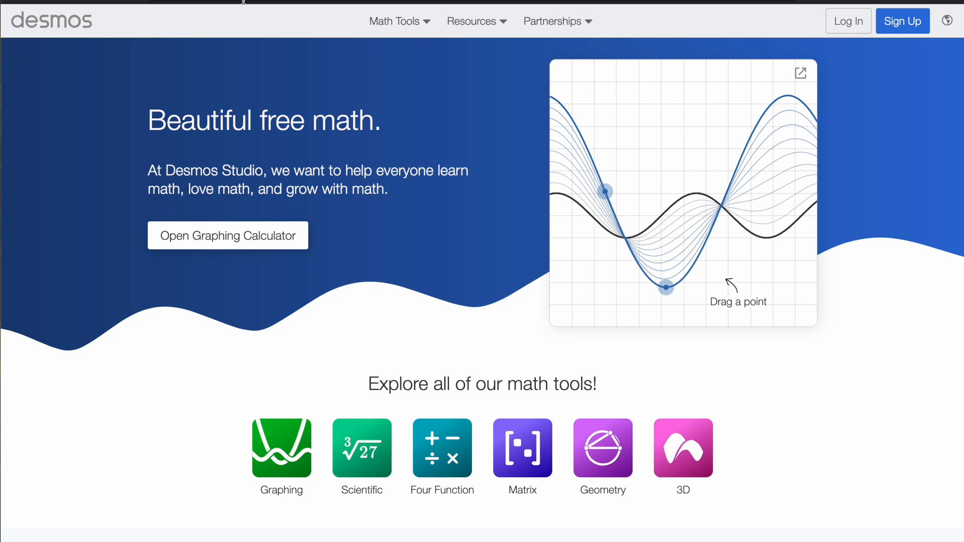
Open the 3D Calculator from the Desmos math tools
click(408, 21)
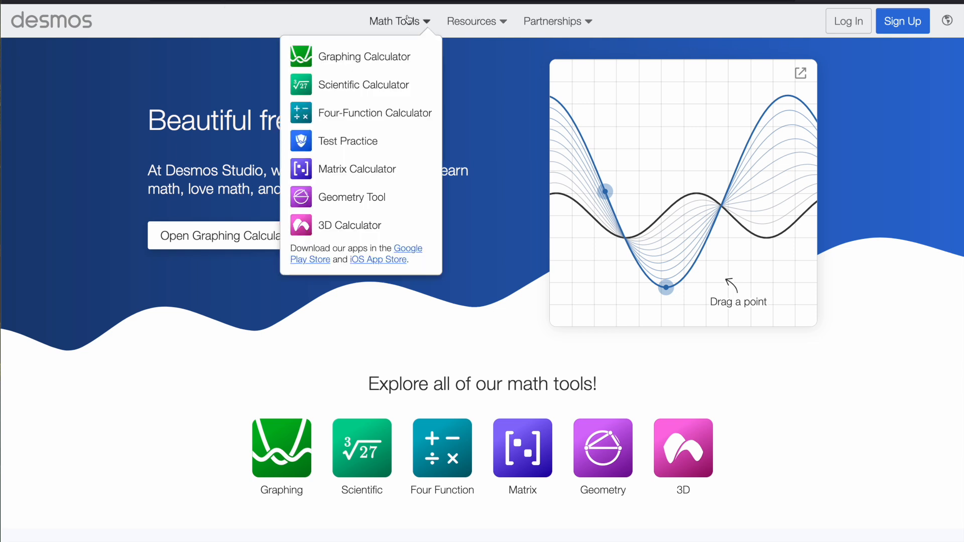
click(331, 232)
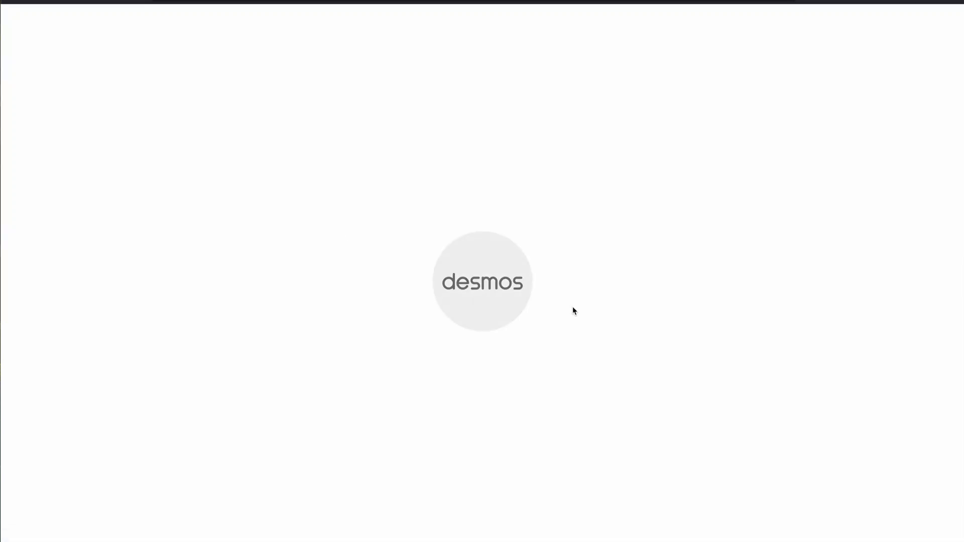
click(254, 437)
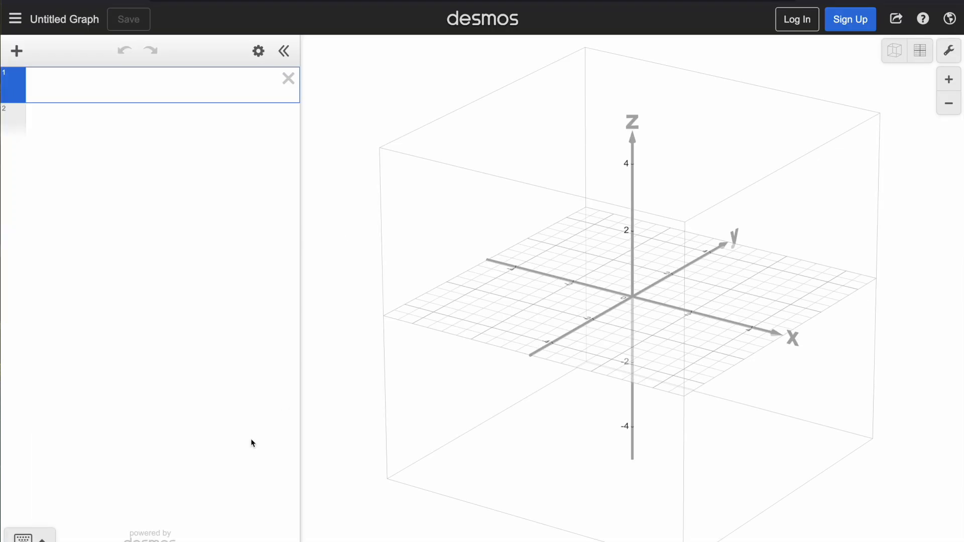
Define A as a vector from (0,0,0) to (0,2,0) in the first expression
drag(726, 378, 568, 376)
drag(664, 379, 722, 374)
drag(538, 364, 504, 325)
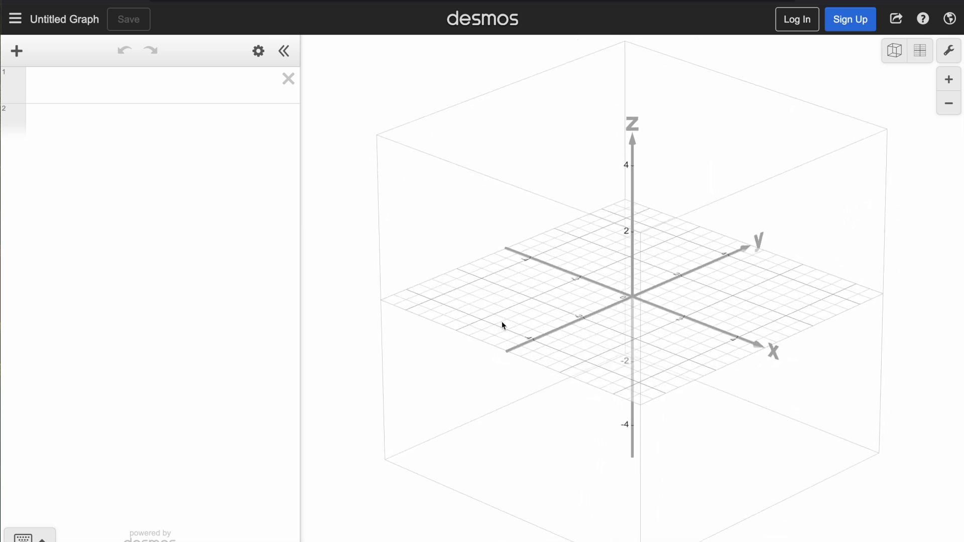
click(94, 98)
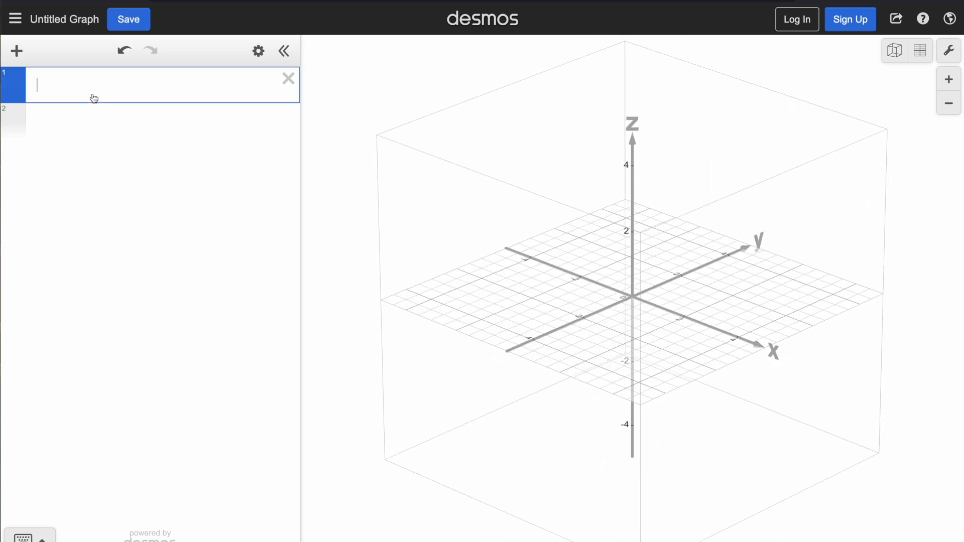
text(A=vector()
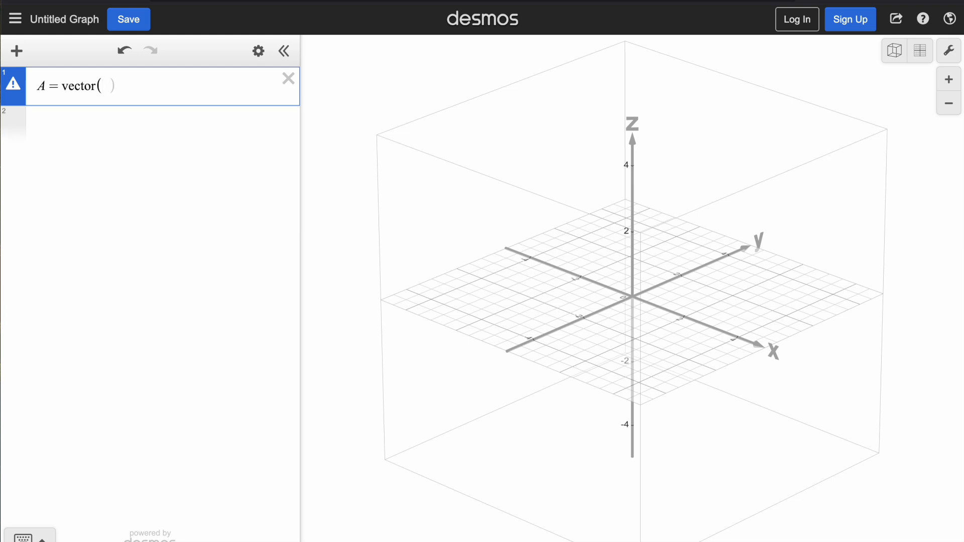
text((),)
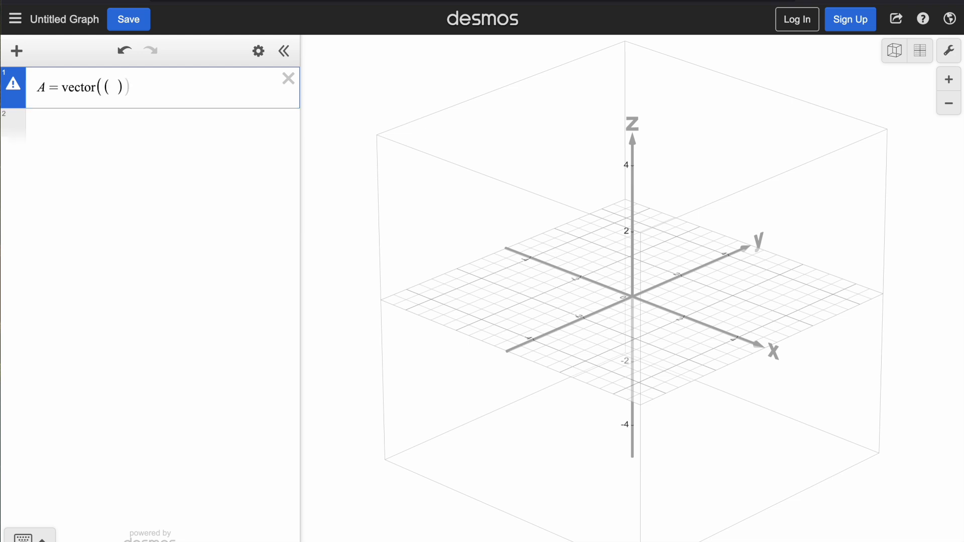
text(())
key(Left)
key(Left)
key(Left)
key(Left)
key(Left)
key(shift+Right)
key(Right)
key(Right)
key(shift+Right)
key(Left)
key(Left)
key(Left)
text(0,0,0),(0,2,0)
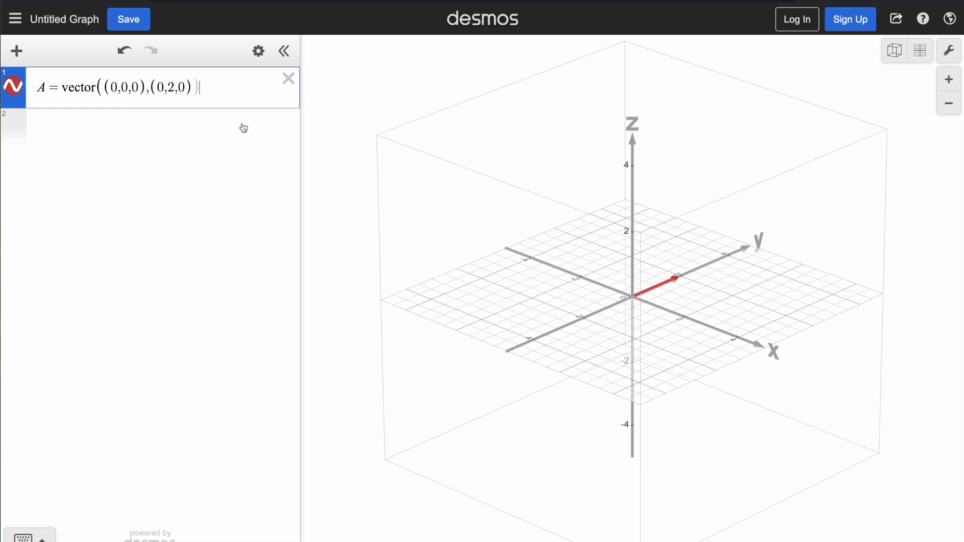
Examine vector A in the 3D graph from several angles and compare the y coordinates of its start and end points
drag(752, 280, 672, 281)
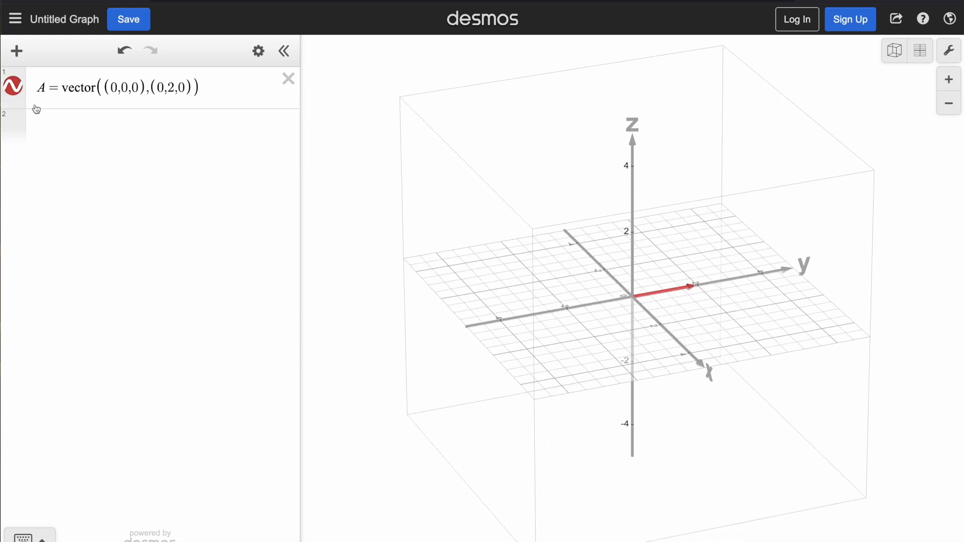
drag(741, 336, 643, 327)
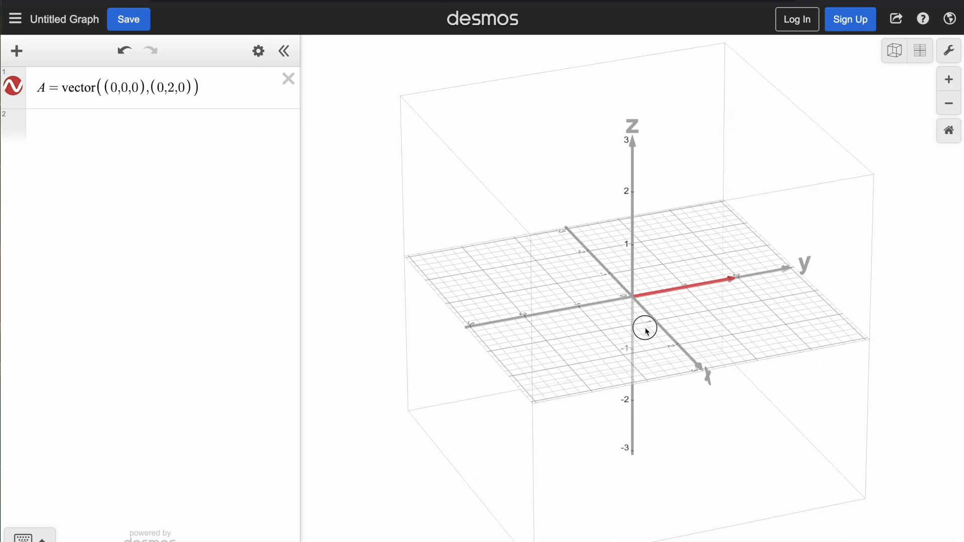
drag(128, 90, 121, 90)
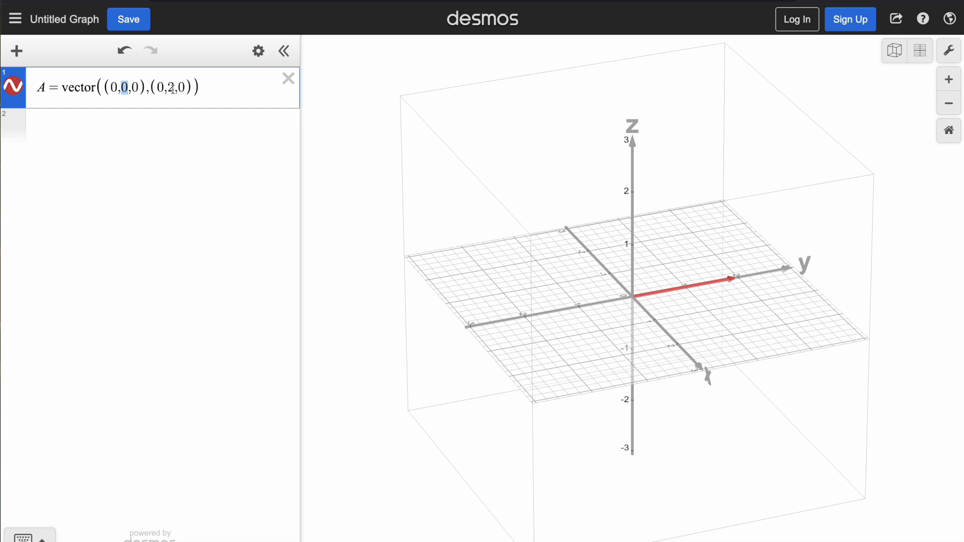
drag(169, 89, 174, 89)
click(213, 90)
click(769, 290)
drag(770, 291, 693, 250)
drag(712, 354, 618, 346)
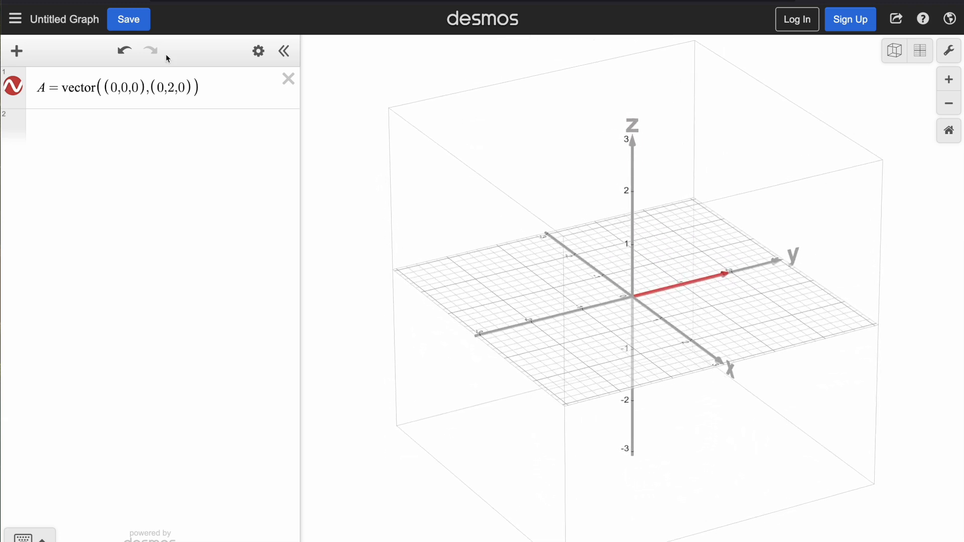
Set the line thickness of vector A to 2
click(11, 89)
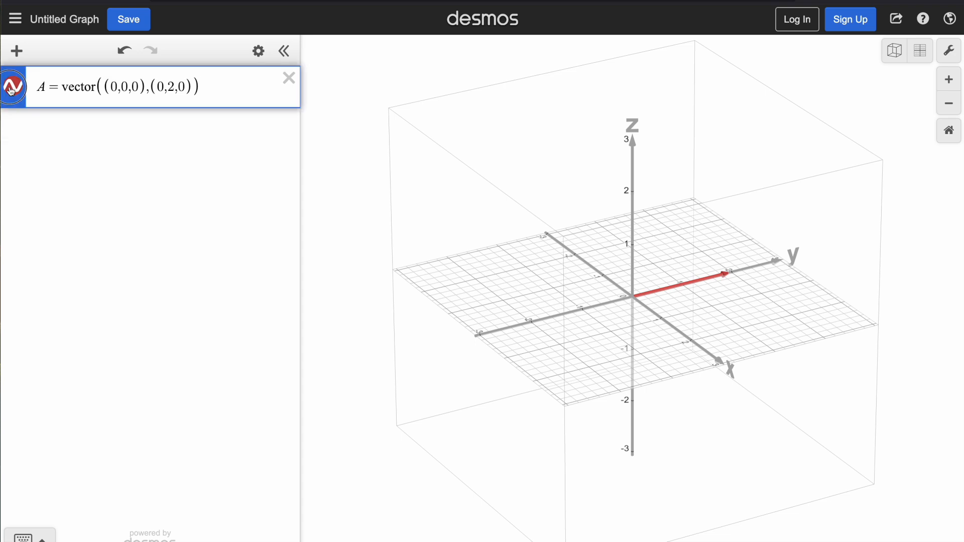
click(16, 89)
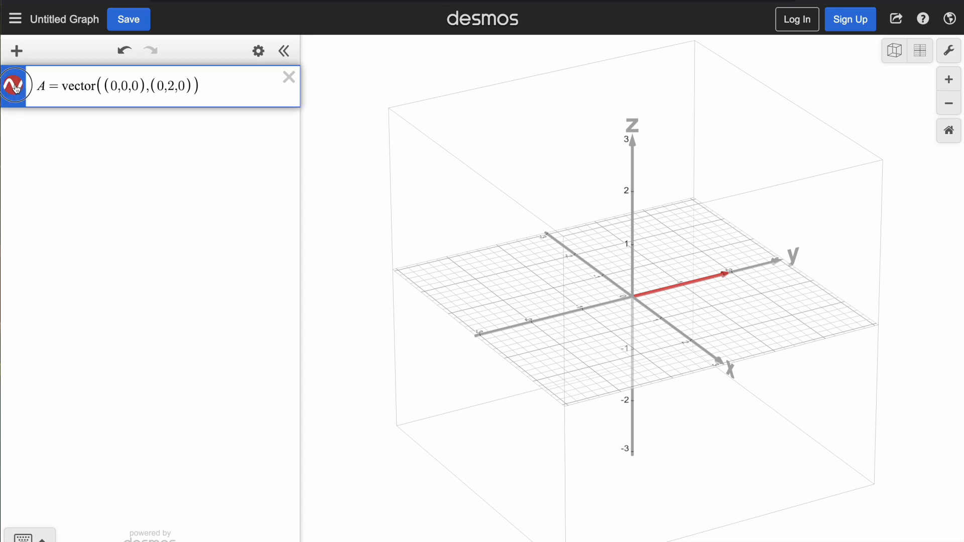
click(16, 89)
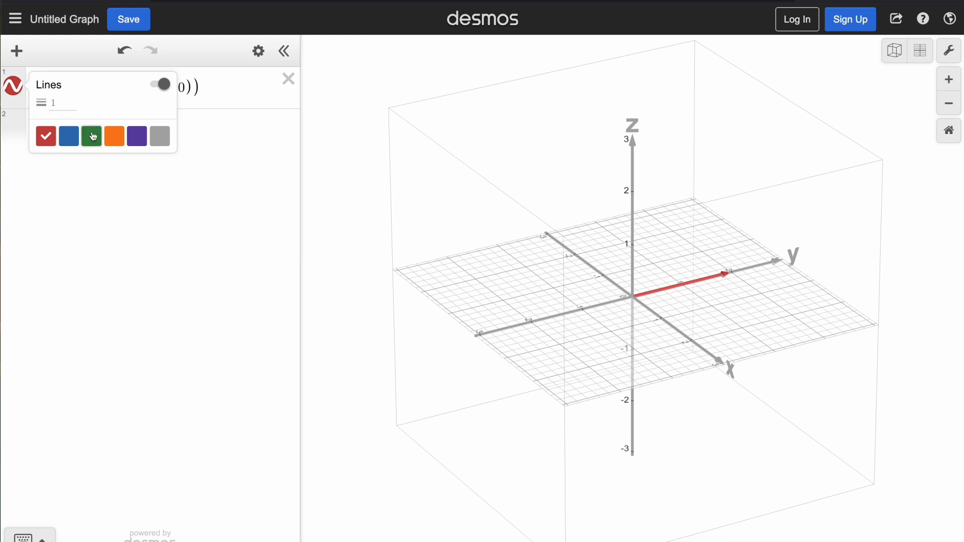
click(68, 107)
text(2)
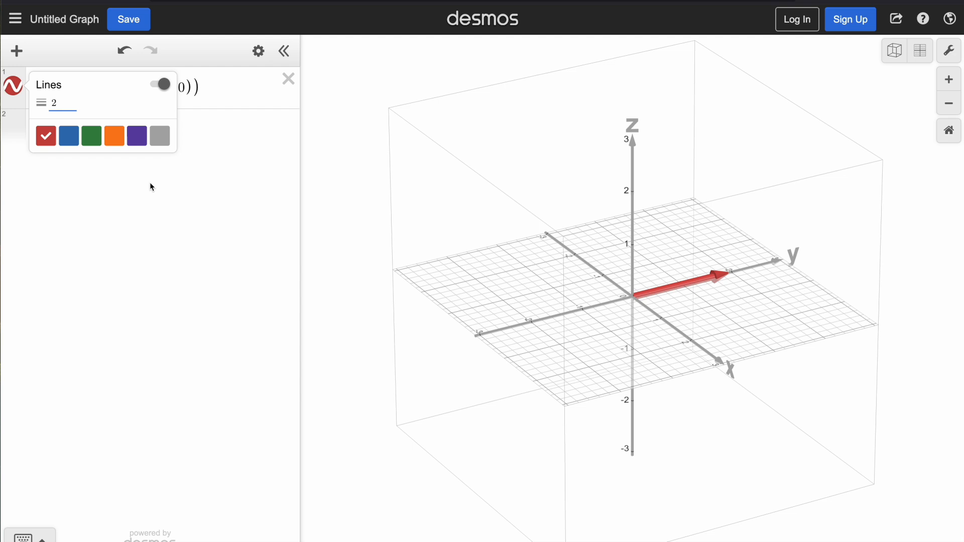
click(267, 261)
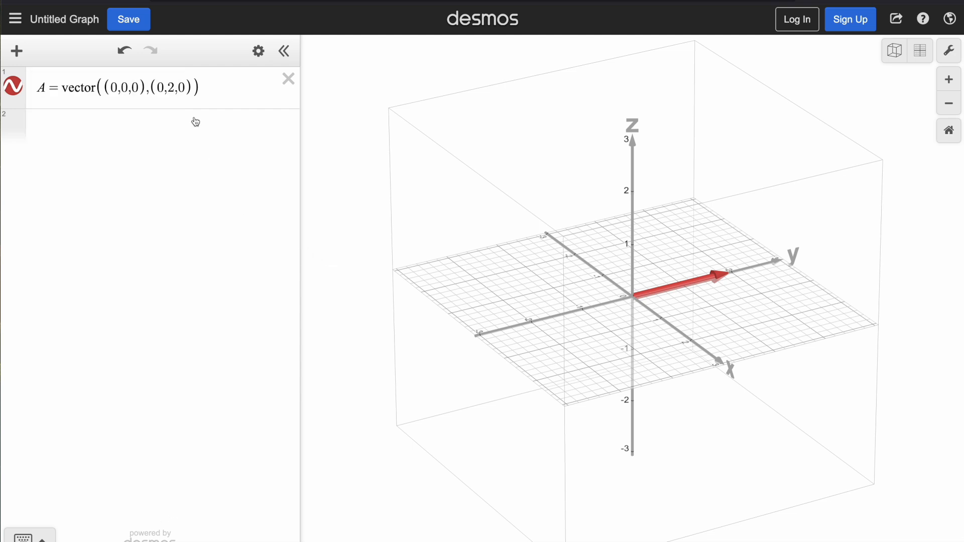
Define B as a vector from (0,0,0) to (0,0,2) in a new expression below A
click(228, 92)
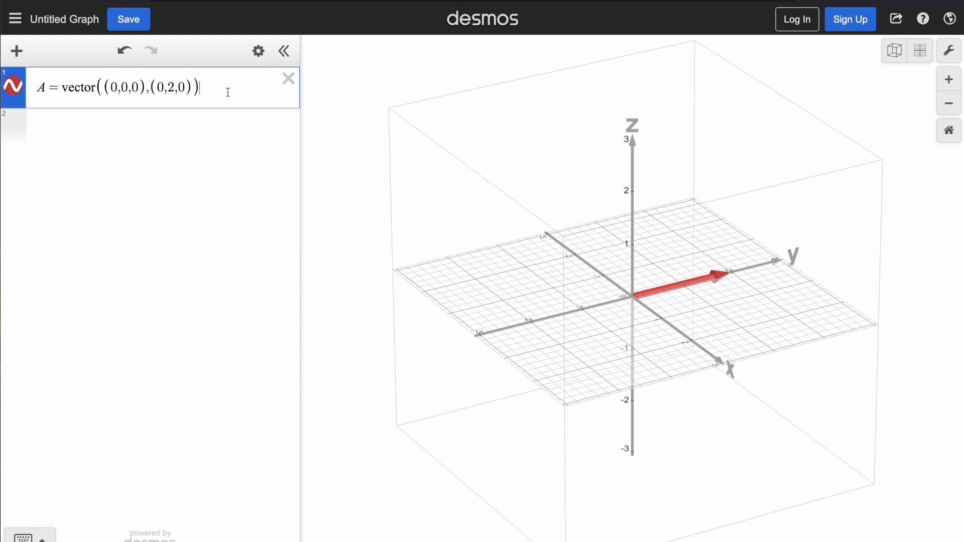
key(Return)
text(B=vecot)
key(BackSpace)
key(BackSpace)
text(tor(())
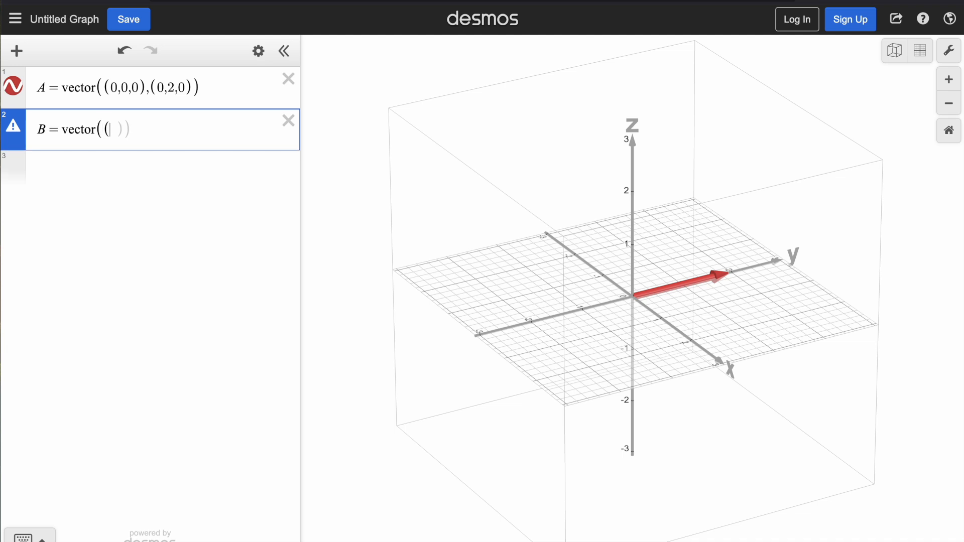
text(,()))
text())
key(Left)
key(Left)
key(Left)
key(Left)
key(Left)
text(0,0,0)
key(Right)
key(Right)
key(Right)
text(0,0,)
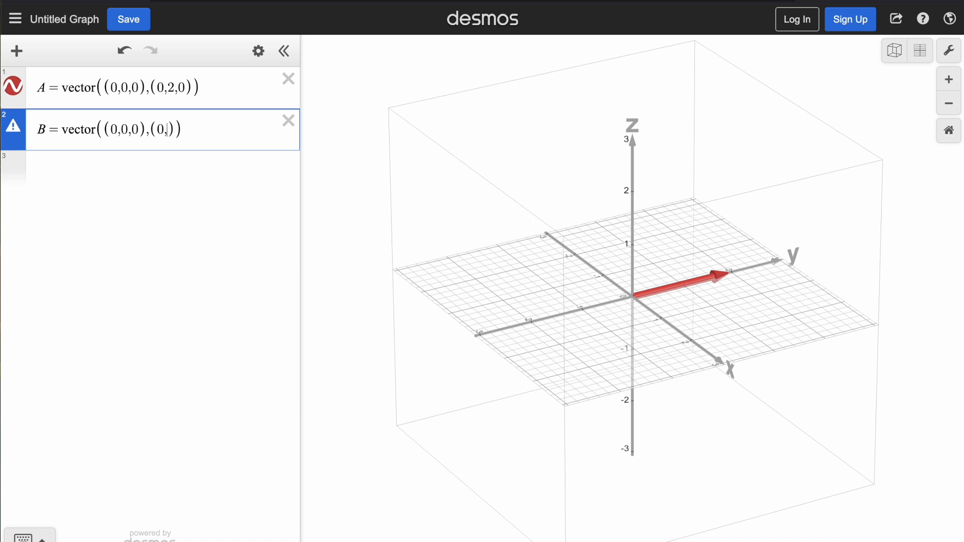
text(2)
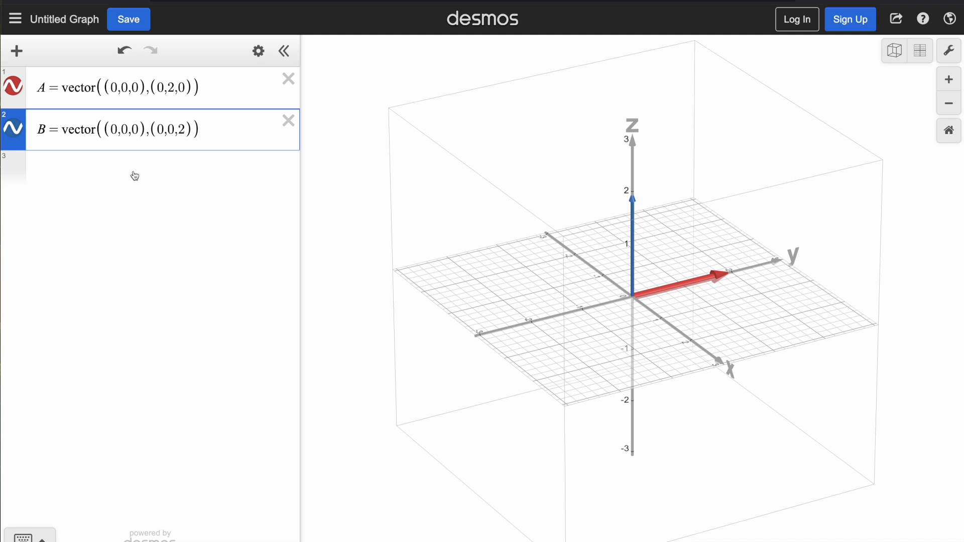
Set the line thickness of vector B to 2
drag(577, 377, 599, 371)
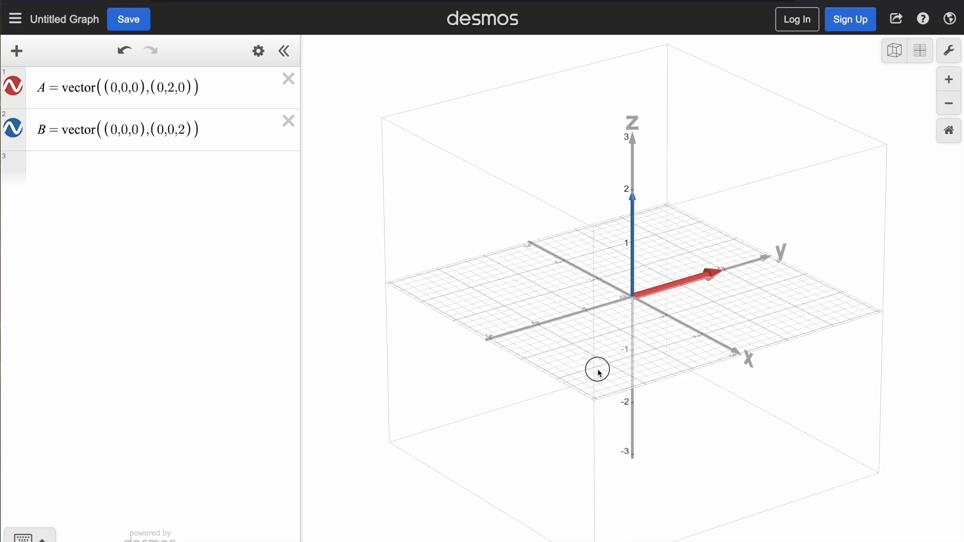
click(13, 129)
click(60, 145)
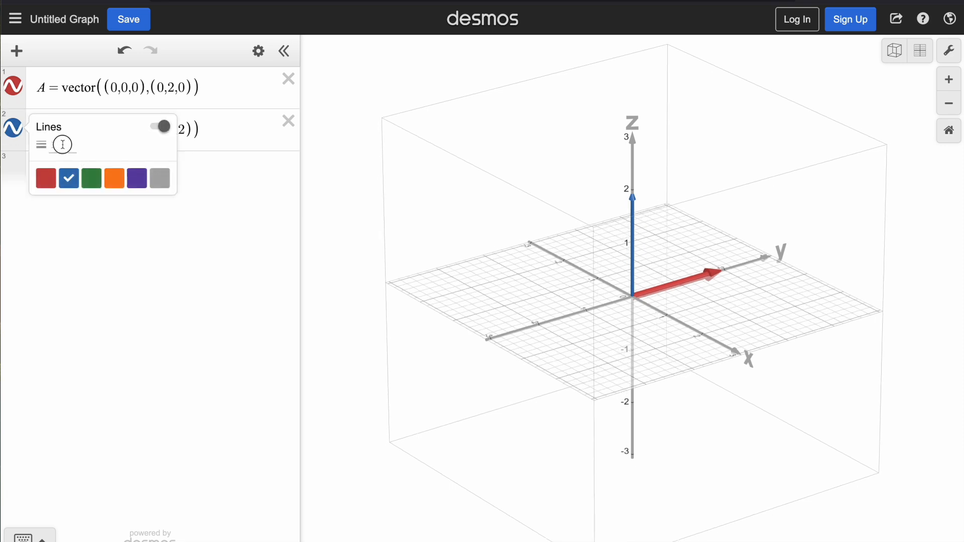
text(2)
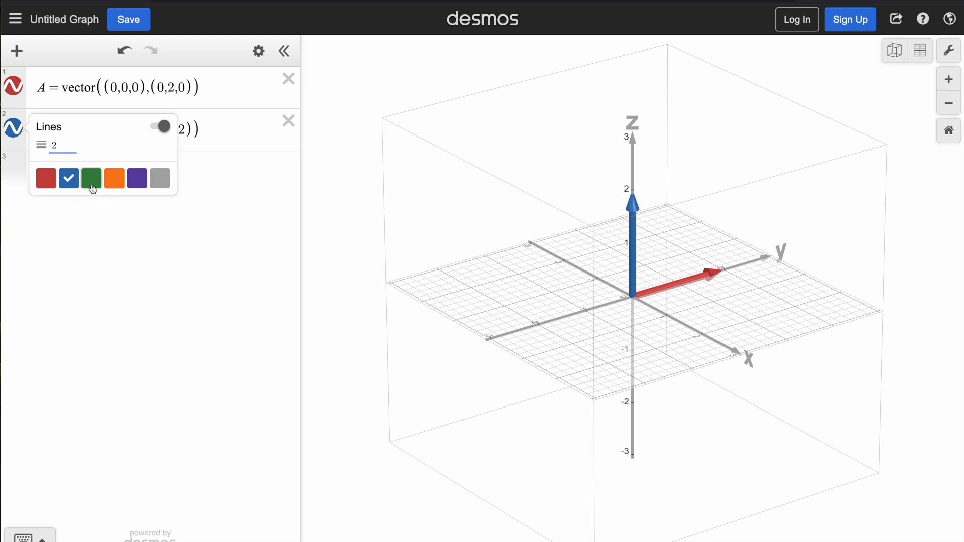
click(182, 269)
Add a third expression defining C as the cross product A × B
drag(812, 336, 737, 340)
drag(665, 321, 700, 326)
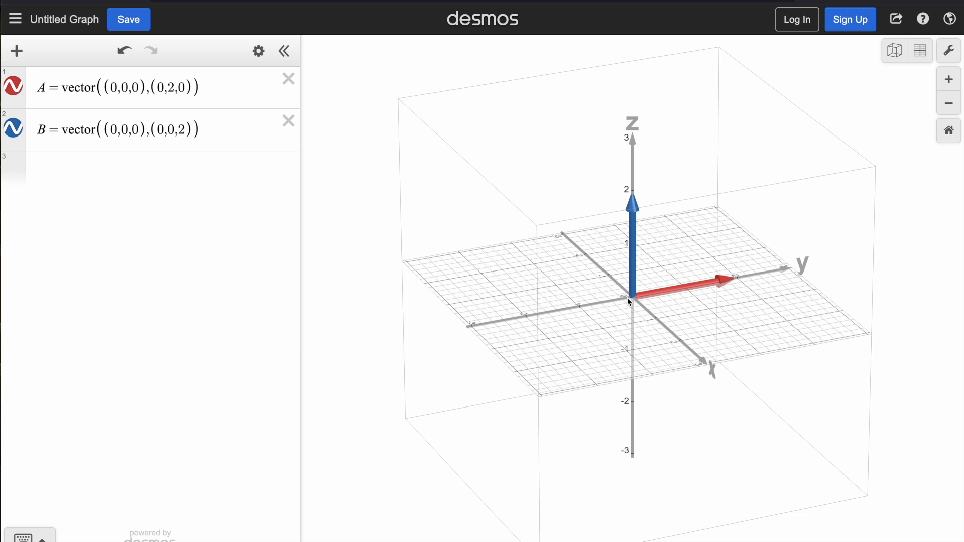
drag(603, 295, 735, 309)
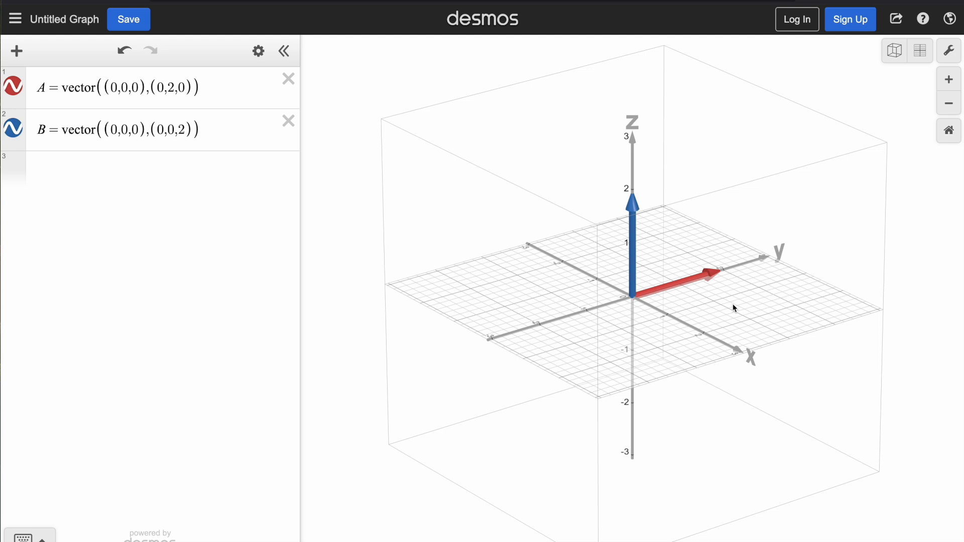
drag(733, 303, 771, 318)
drag(603, 341, 672, 361)
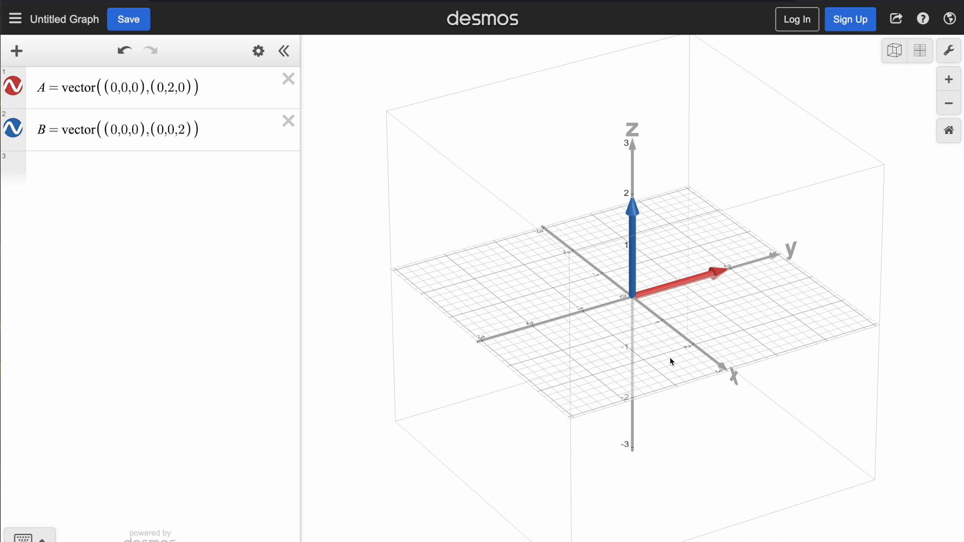
drag(672, 362, 700, 323)
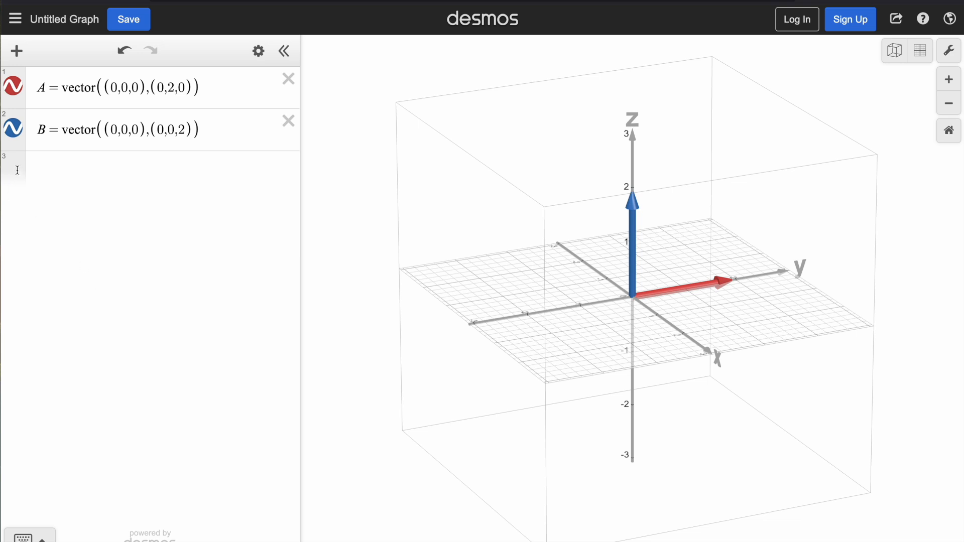
click(252, 128)
key(Return)
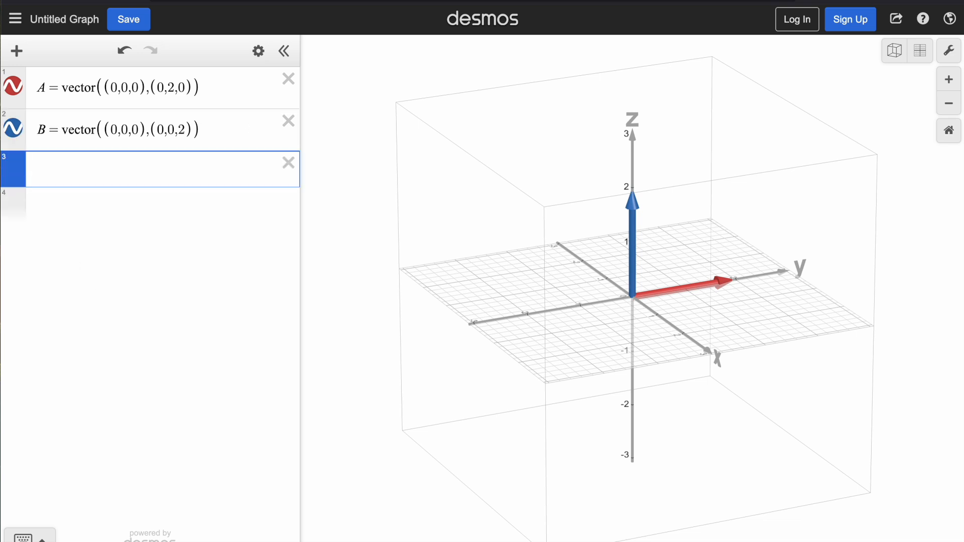
text(C=Acr)
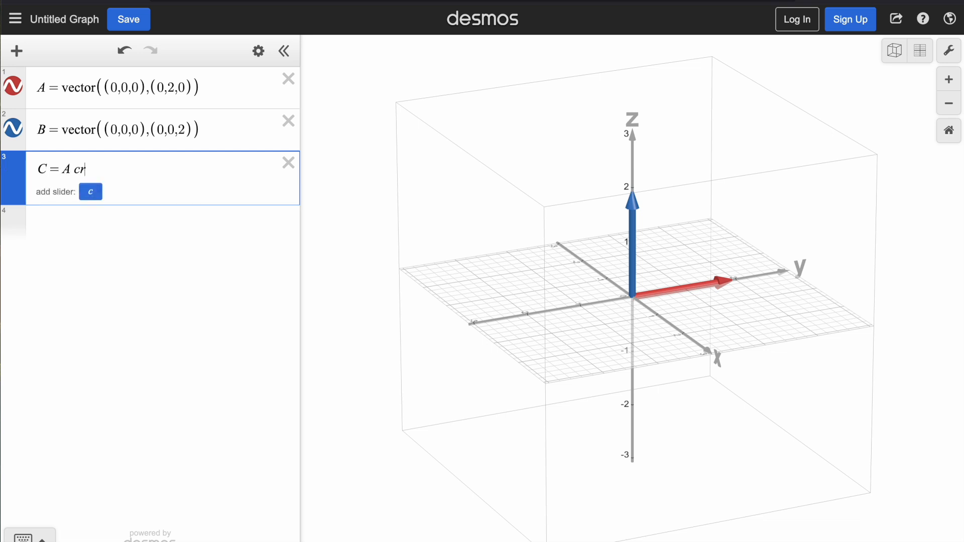
text(oss)
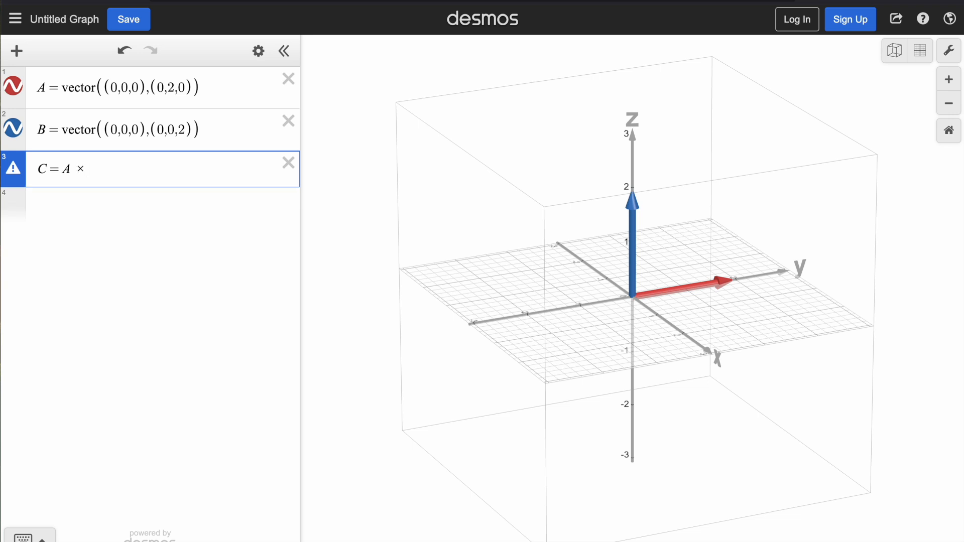
text(B)
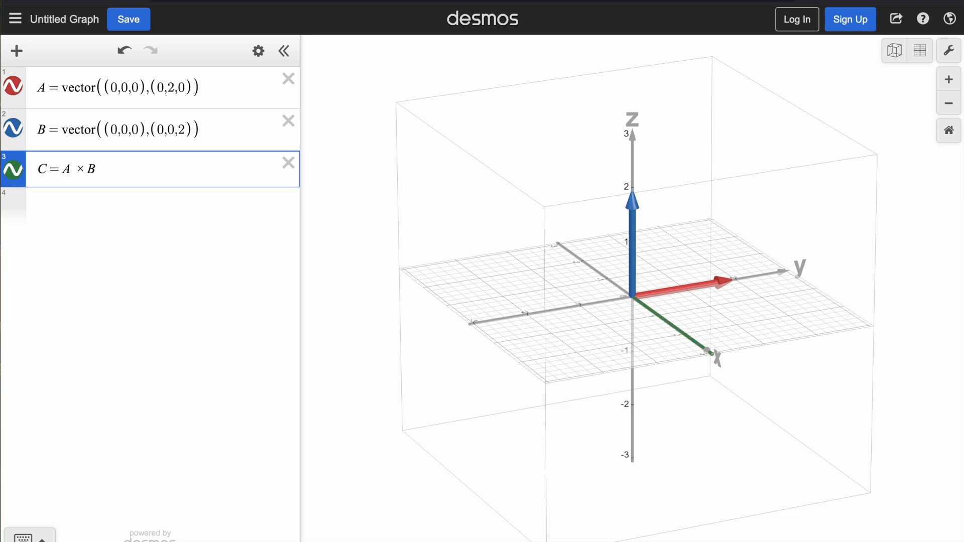
Set the line thickness of the cross product vector C to 2
scroll(675, 322, down, 3)
scroll(643, 316, down, 2)
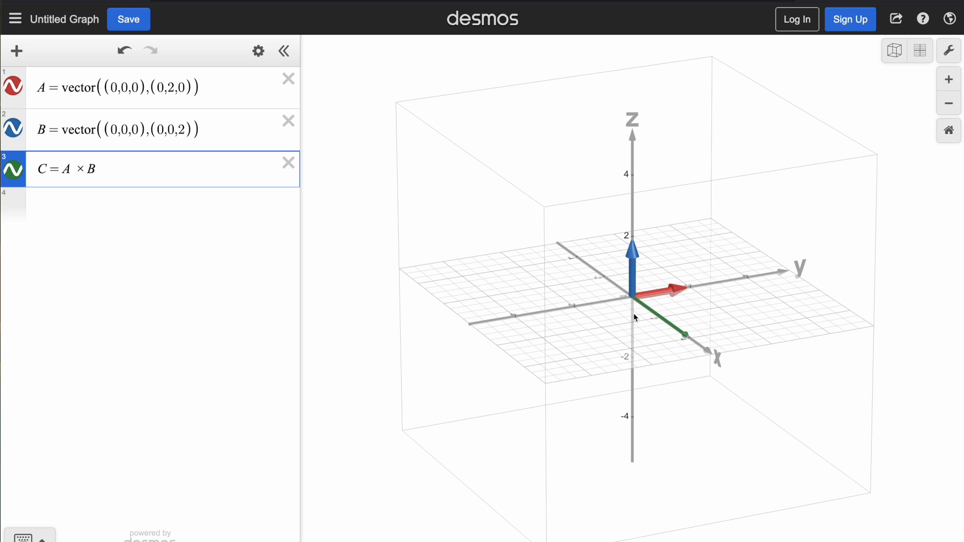
scroll(644, 319, down, 2)
scroll(643, 320, up, 5)
scroll(644, 319, down, 3)
scroll(643, 319, down, 1)
drag(765, 313, 681, 346)
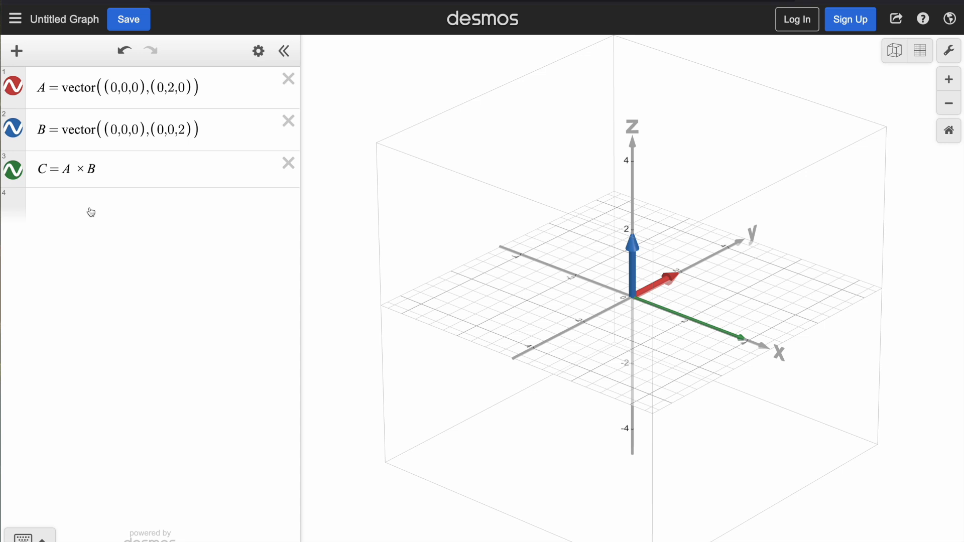
click(13, 171)
click(64, 188)
text(2)
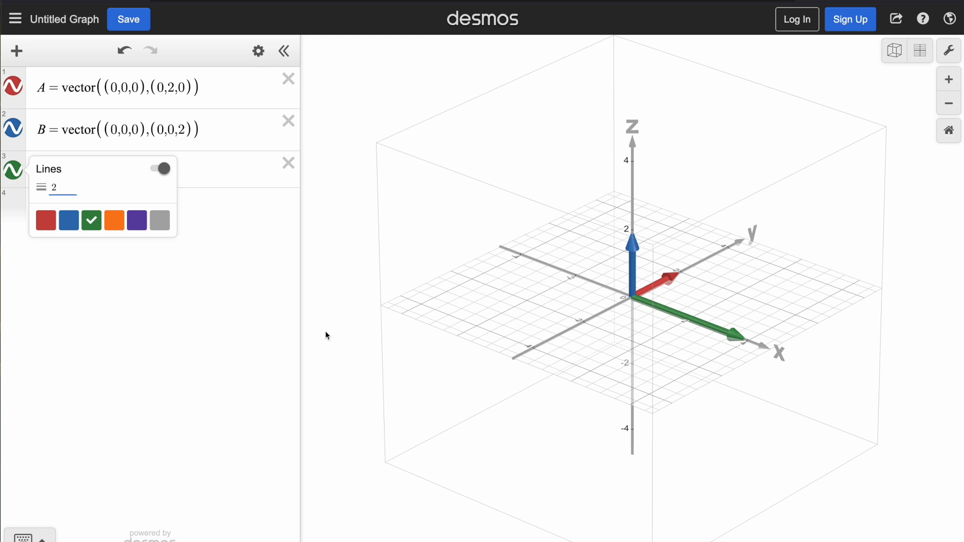
Examine the directions of vectors A, B and C from several viewing angles in the 3D graph
click(183, 336)
mouse_move(673, 355)
mouse_down()
mouse_move(650, 329)
mouse_move(670, 351)
mouse_up()
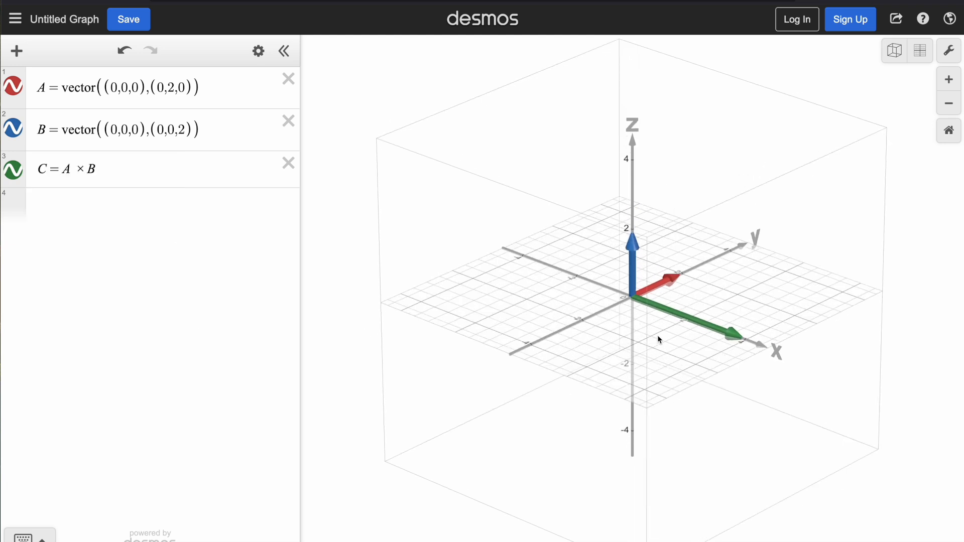
drag(659, 338, 689, 342)
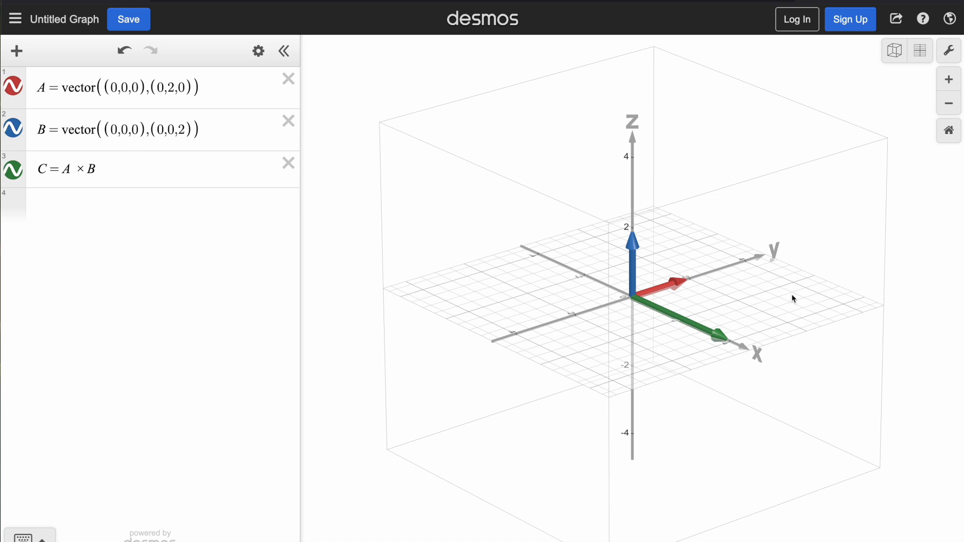
drag(790, 318, 665, 302)
drag(744, 327, 632, 391)
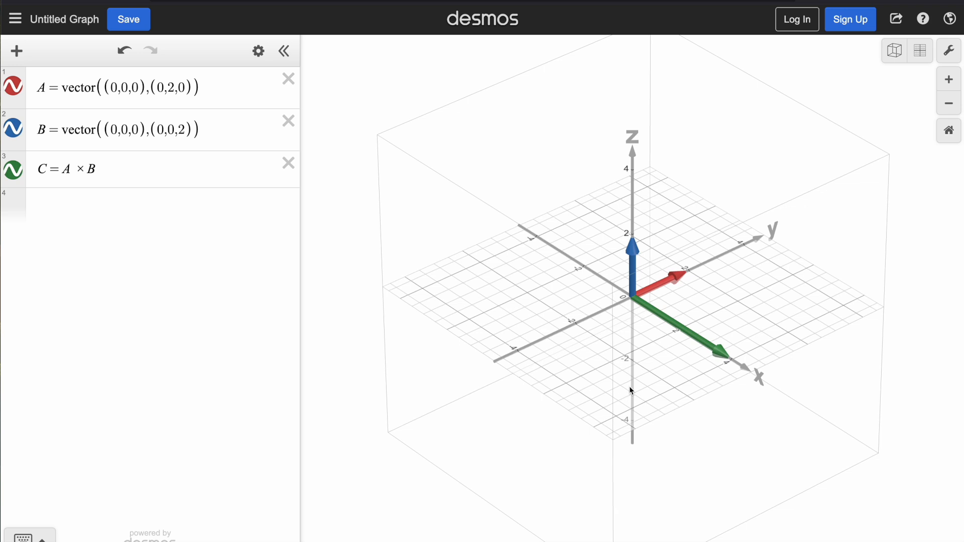
drag(812, 316, 751, 316)
drag(534, 307, 675, 358)
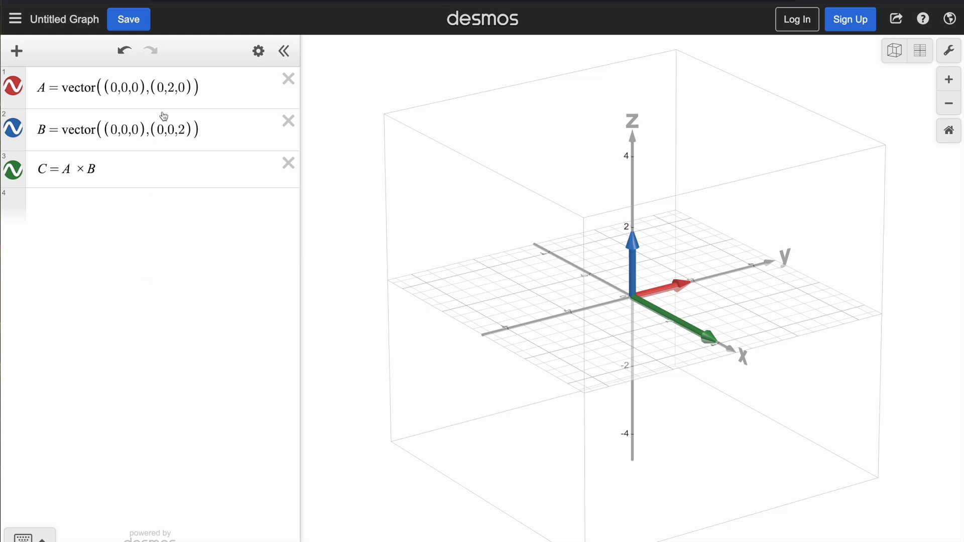
Hide the cross product vector C in the 3D graph
click(74, 88)
key(Left)
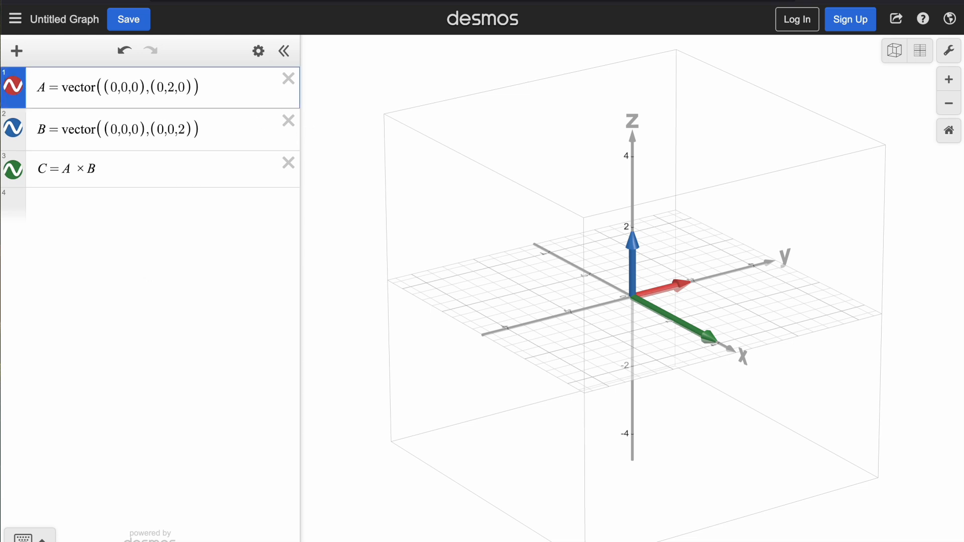
click(13, 170)
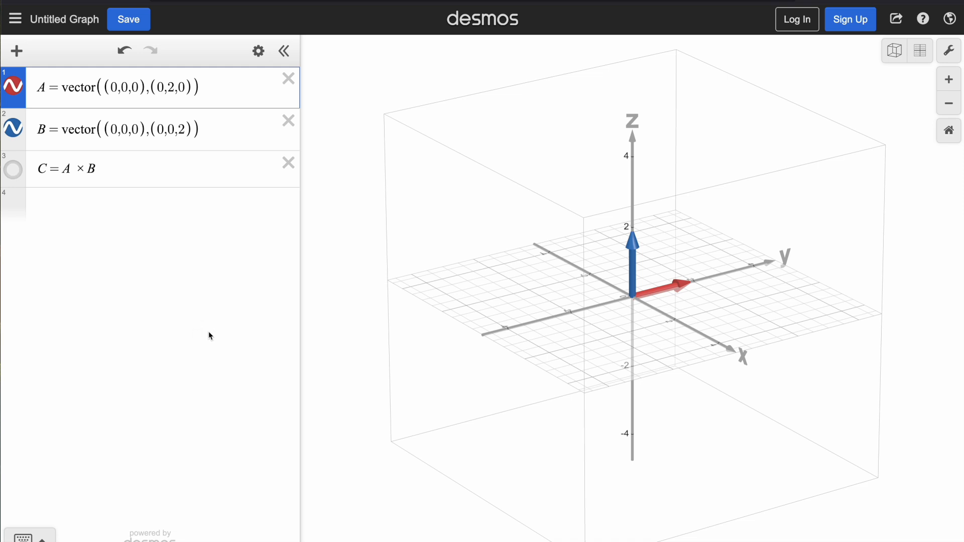
click(195, 170)
Reverse vector A by putting a minus sign before its vector definition
click(62, 89)
drag(798, 309, 778, 316)
scroll(628, 290, up, 2)
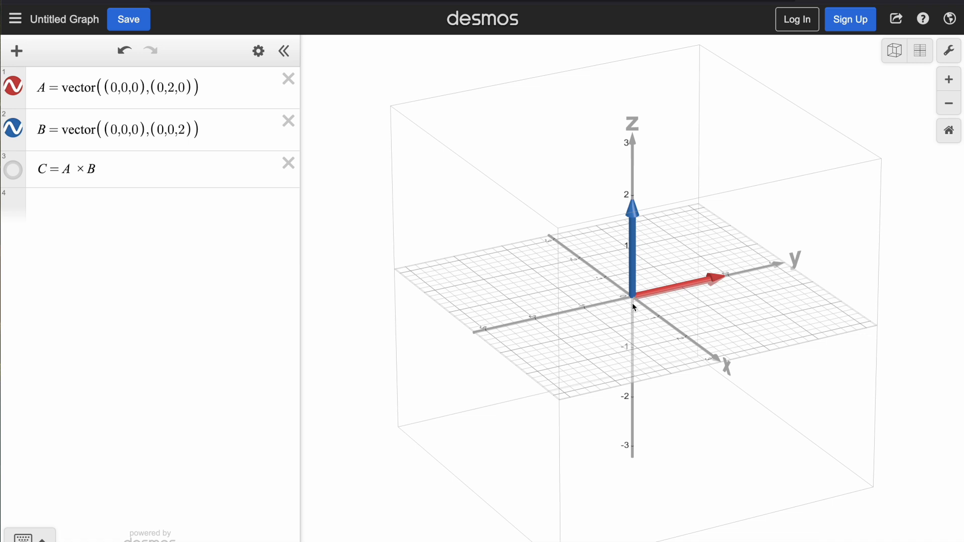
click(61, 91)
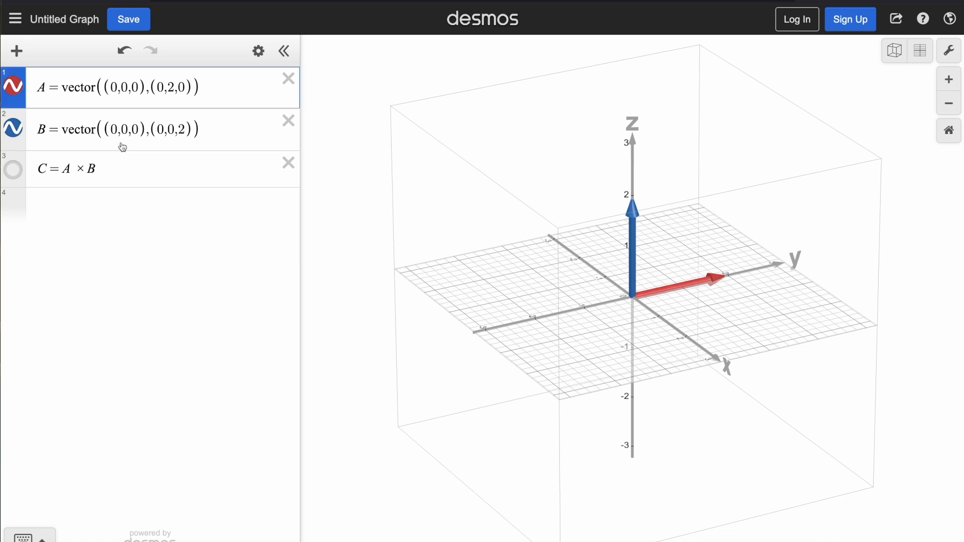
text(-)
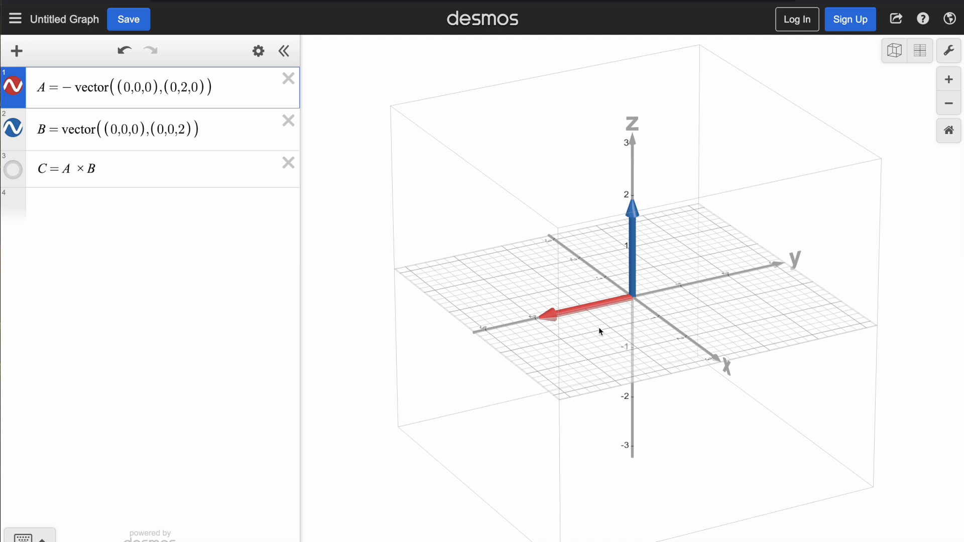
Show vector C again and examine its direction relative to the reversed A and B
drag(570, 350, 600, 344)
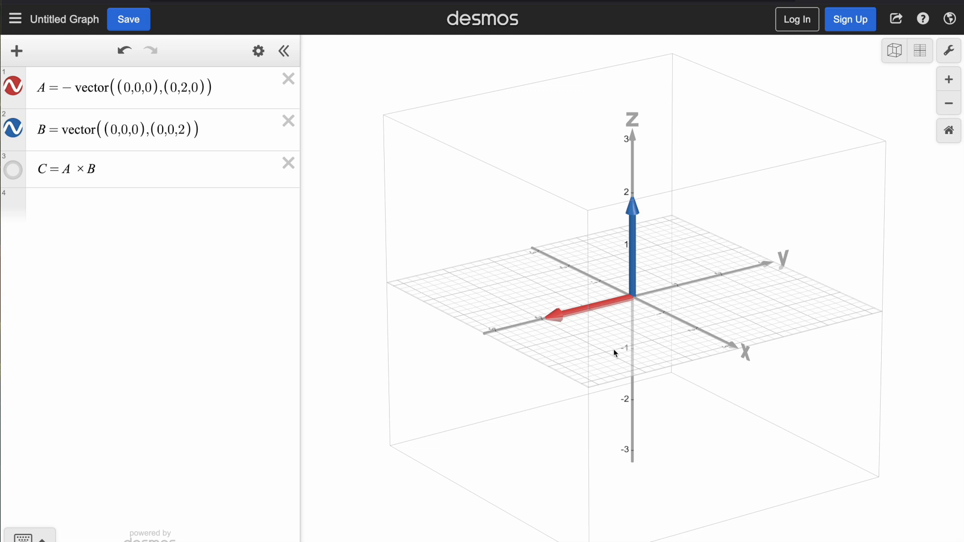
drag(514, 316, 610, 349)
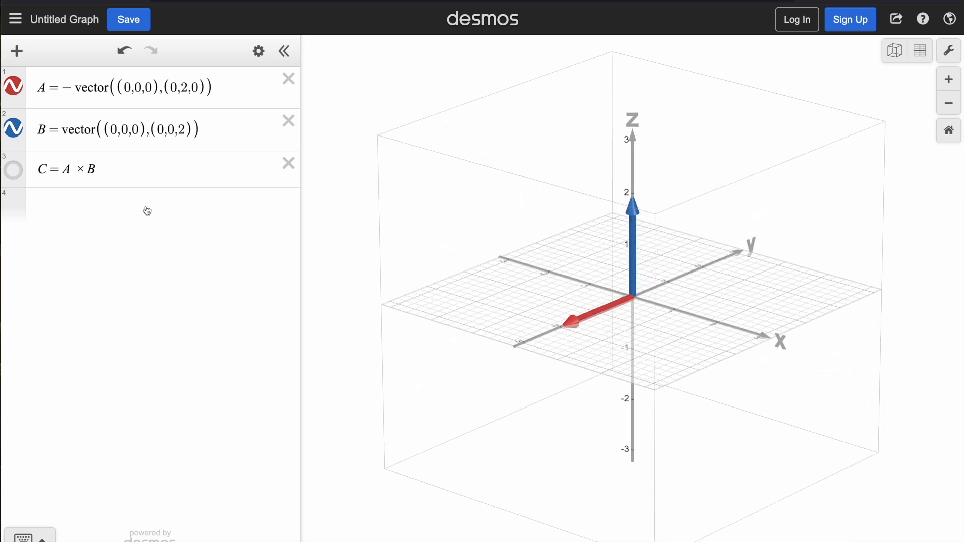
click(16, 175)
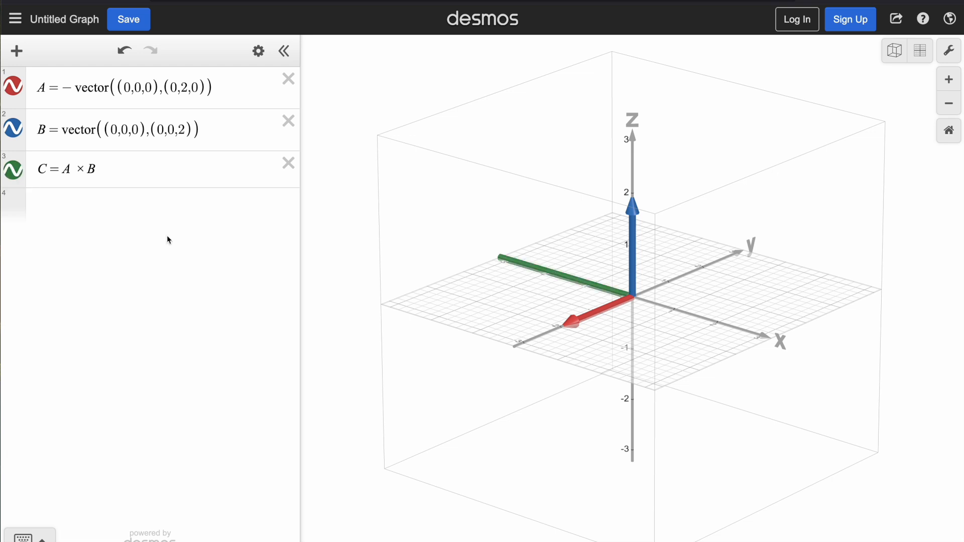
drag(515, 325, 609, 323)
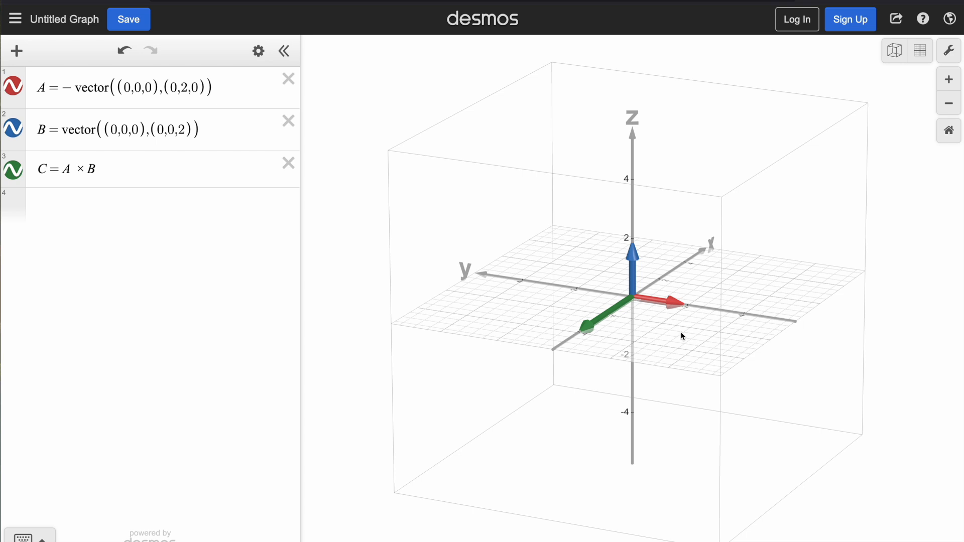
drag(681, 334, 417, 370)
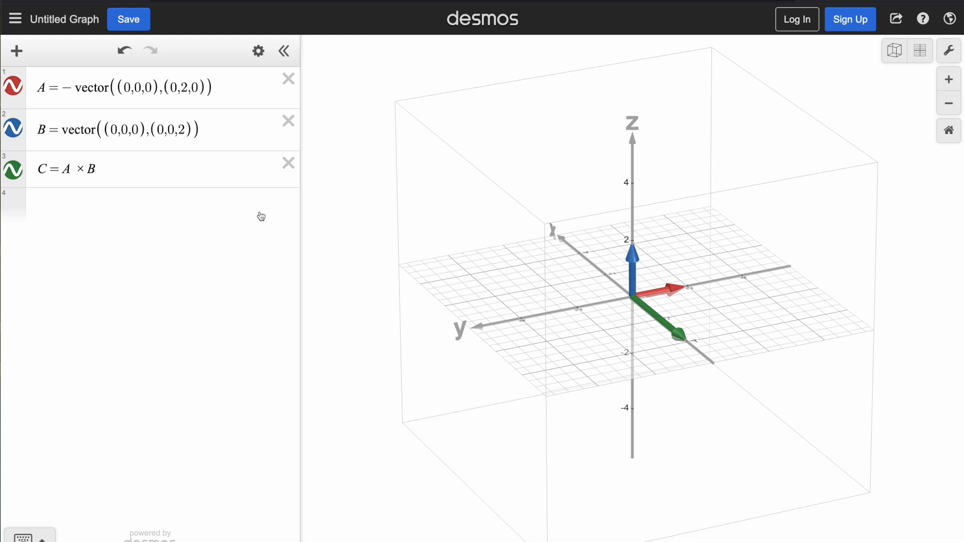
Delete the expressions for C, B and A from the expression list
click(294, 171)
click(289, 122)
click(288, 82)
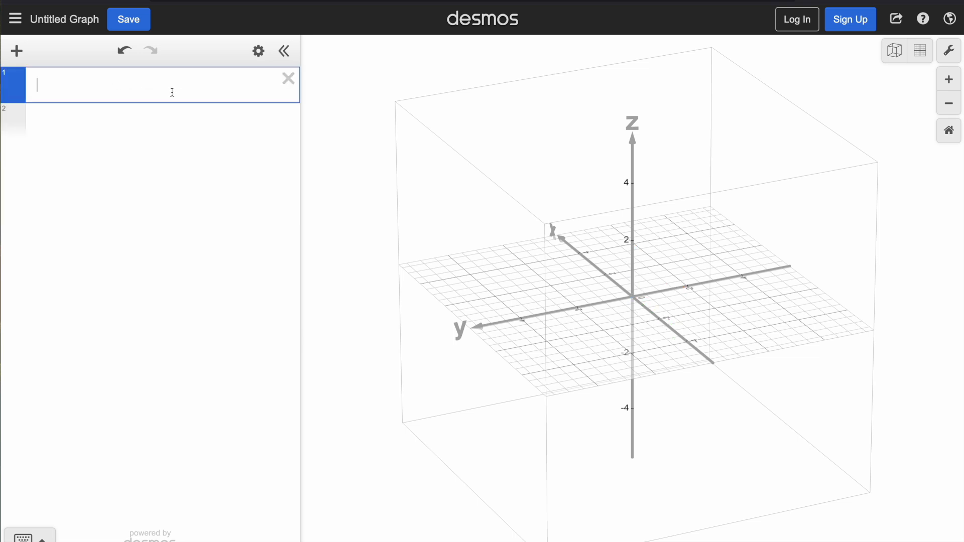
Define D as a vector from (0,0,0) to (0,2,2) in the empty first expression
text(D = vector(()
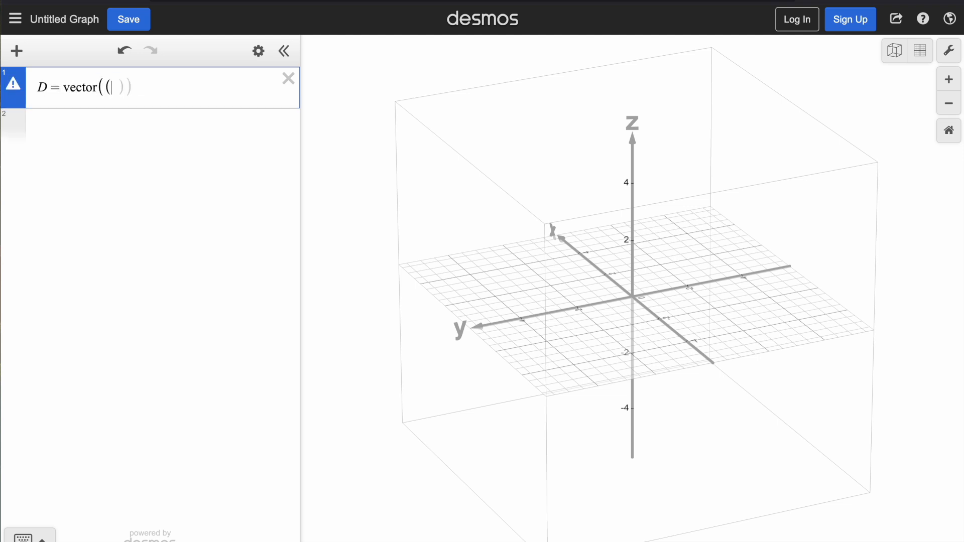
text(0,0,0),(0,2,)
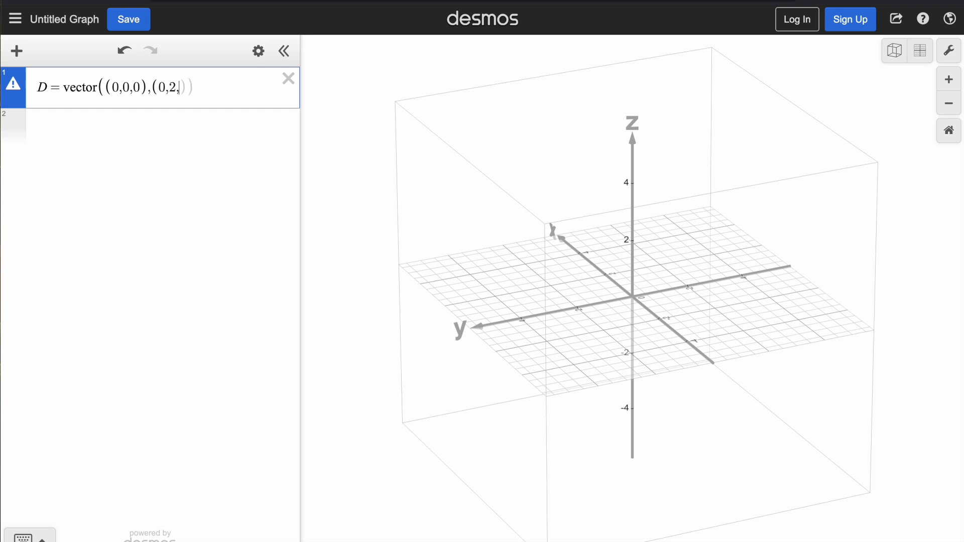
text(2)))
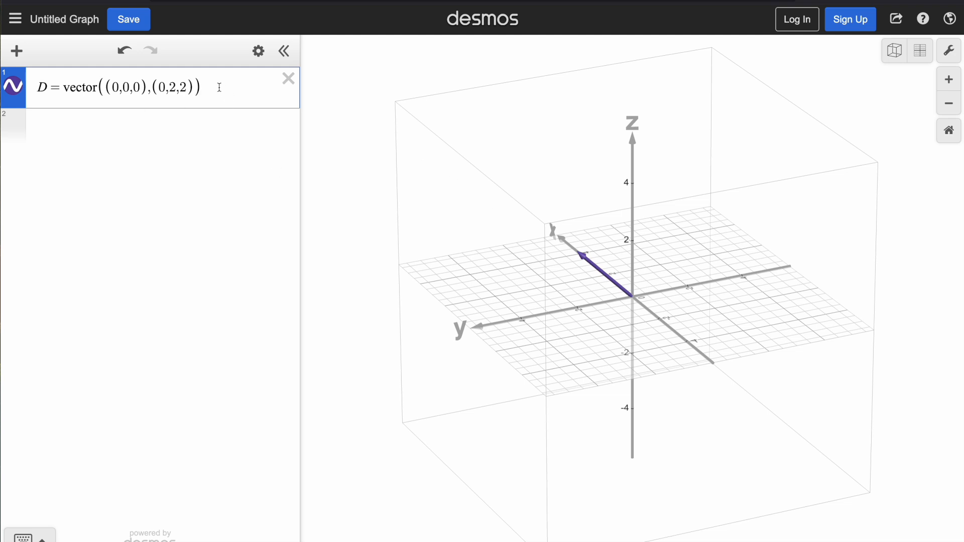
Define E as a vector from (0,0,0) to (-1,-2,1) in a new expression below D
key(Return)
text(E=vec)
text(otr)
key(BackSpace)
key(BackSpace)
key(BackSpace)
text(to)
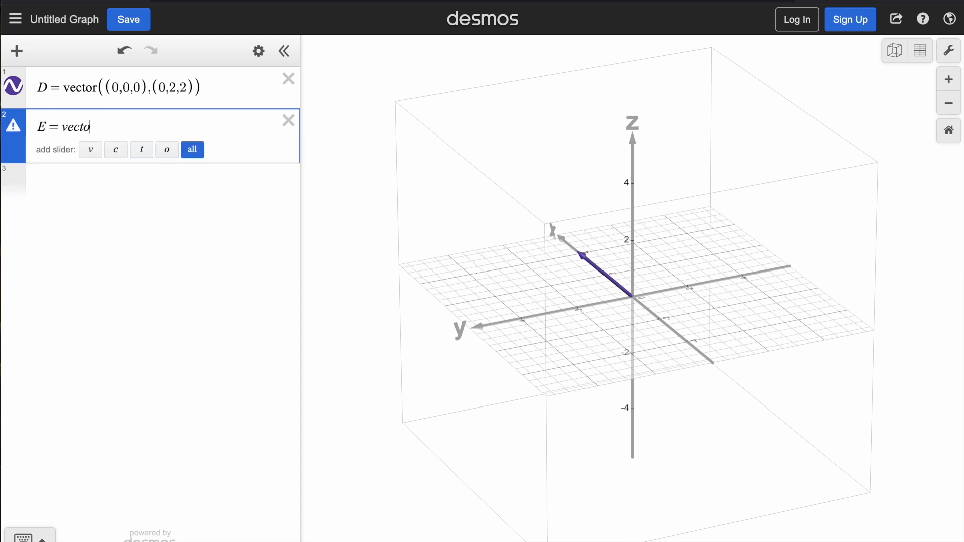
text(r(()
text(o,)
key(BackSpace)
key(BackSpace)
text(0,0,0),()
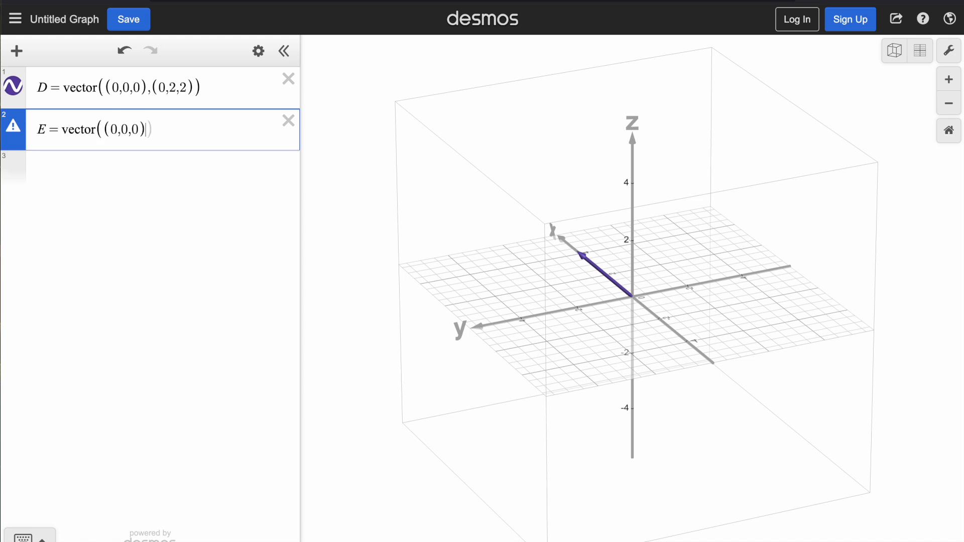
text(-1,-2,1)))
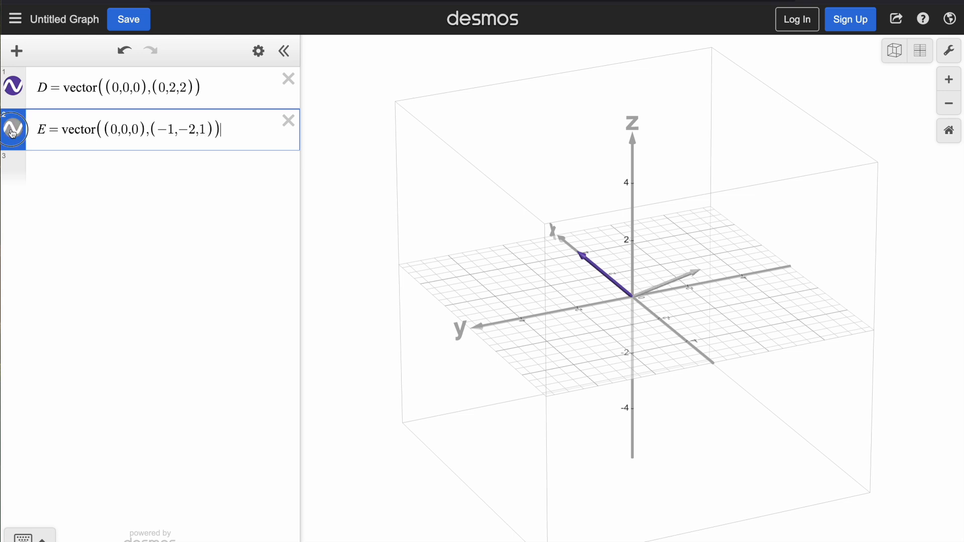
Change the color of vector E to orange
drag(14, 134, 13, 132)
click(14, 132)
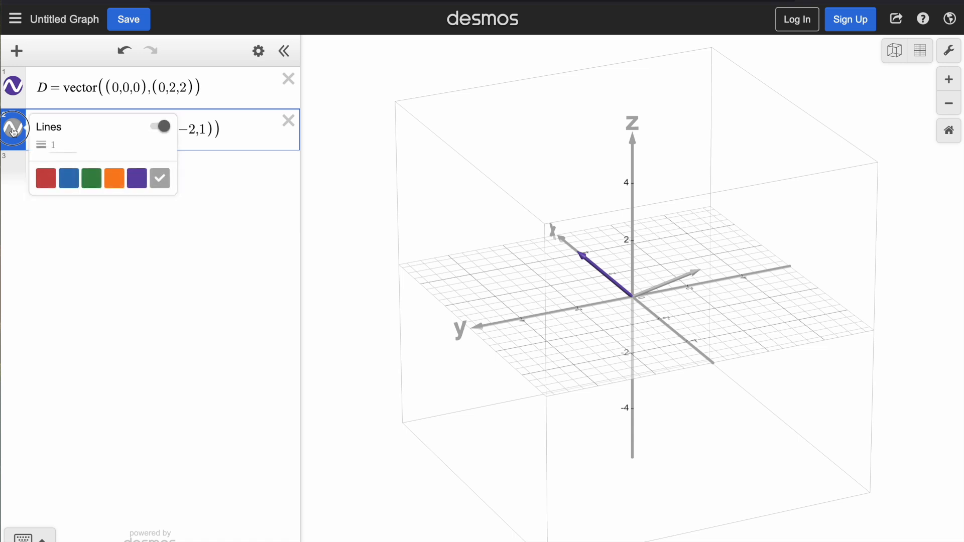
click(109, 188)
click(145, 290)
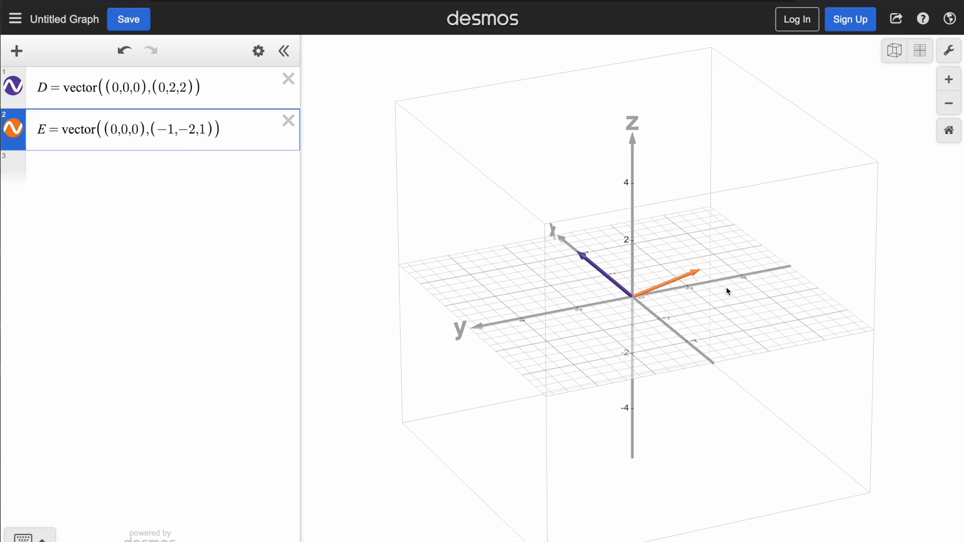
Set the line thickness of vector D to 3 and of vector E to 2
click(14, 89)
click(63, 103)
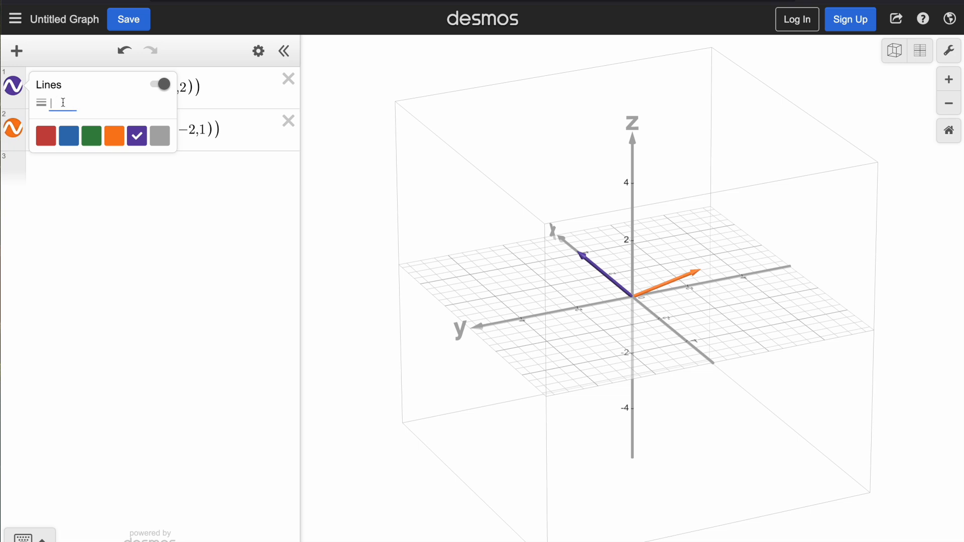
text(3)
click(95, 269)
click(14, 129)
click(70, 149)
text(2)
click(151, 262)
Add a third expression defining F as the cross product D × E
drag(615, 352, 626, 294)
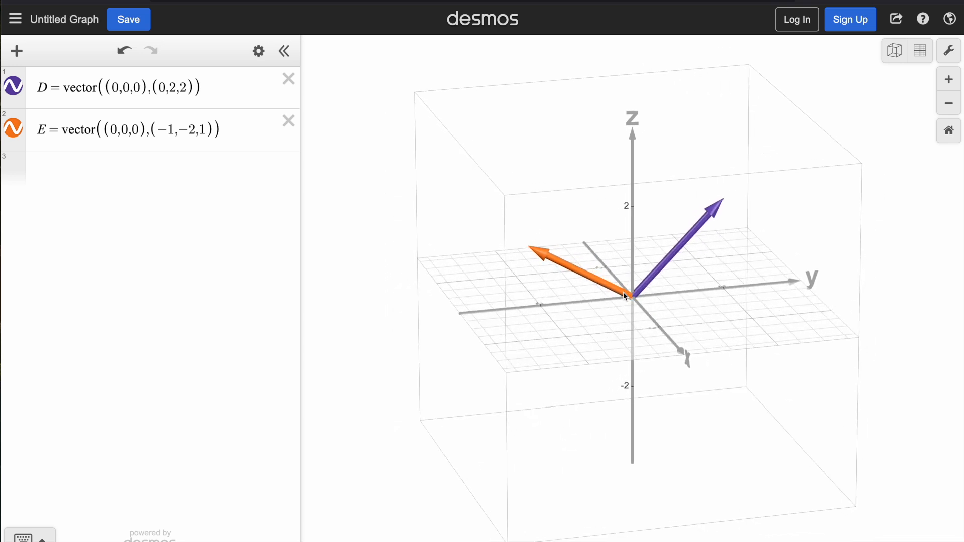
drag(650, 327, 721, 310)
drag(591, 336, 598, 306)
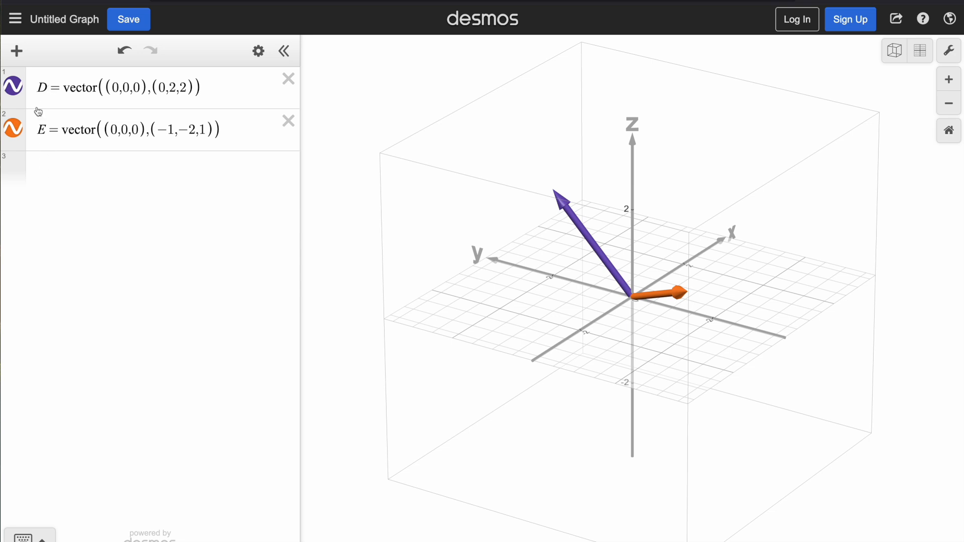
drag(487, 304, 579, 286)
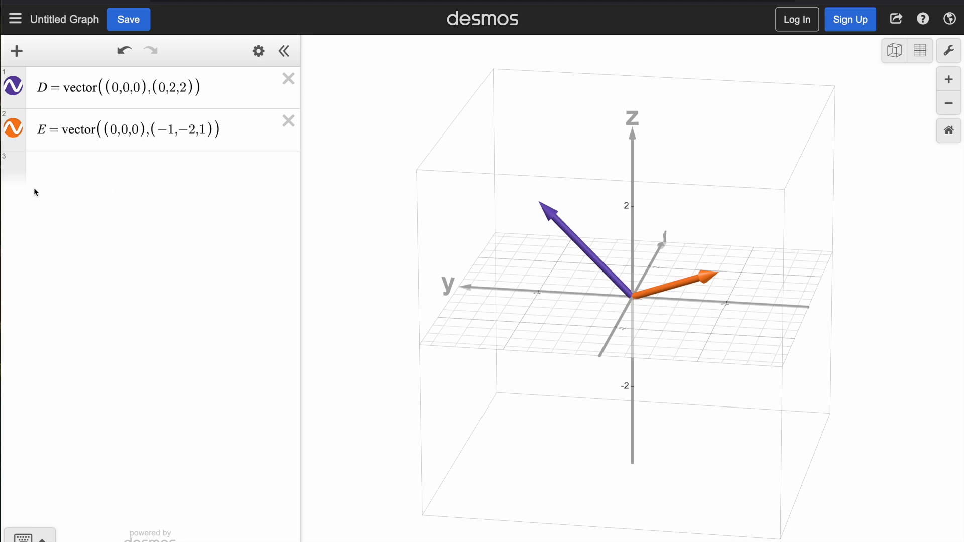
click(113, 133)
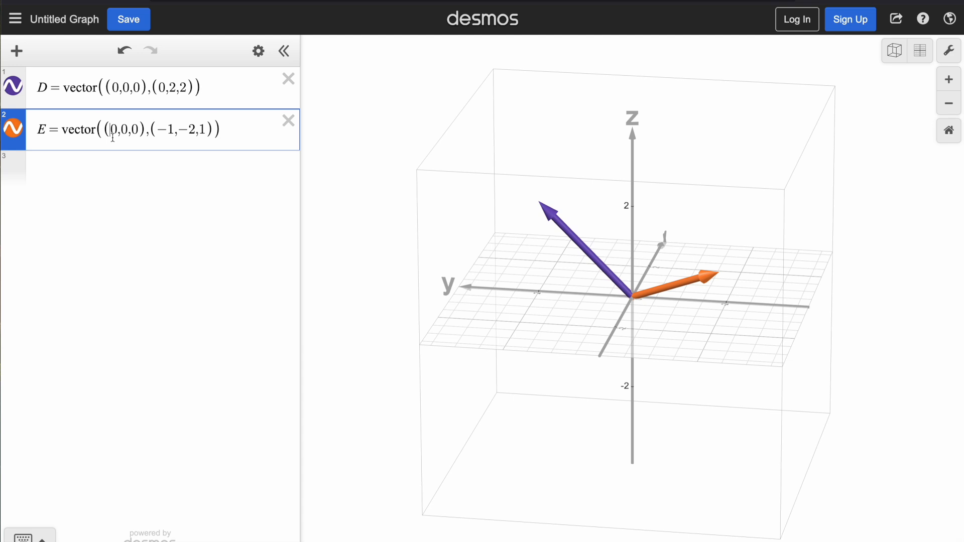
key(Return)
text(F)
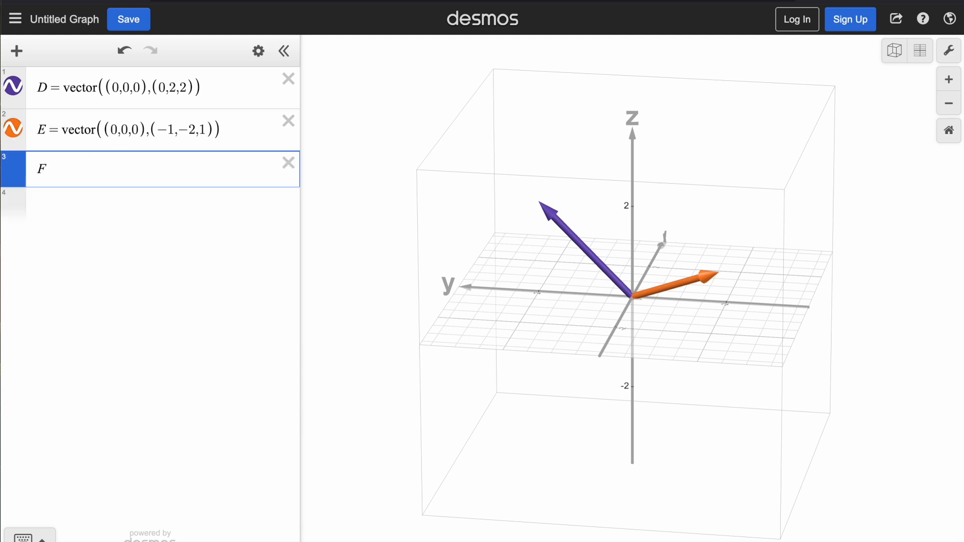
text(=Dcro)
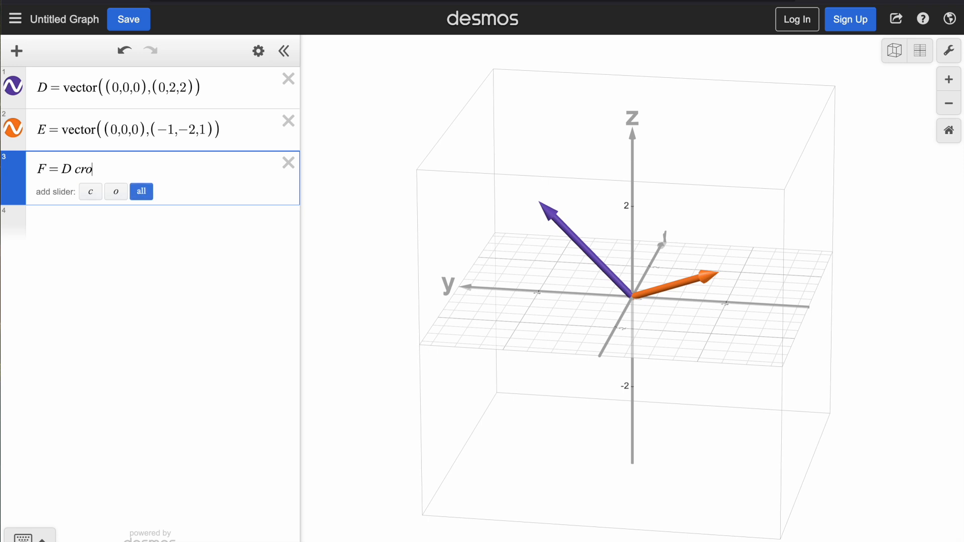
text(ssE)
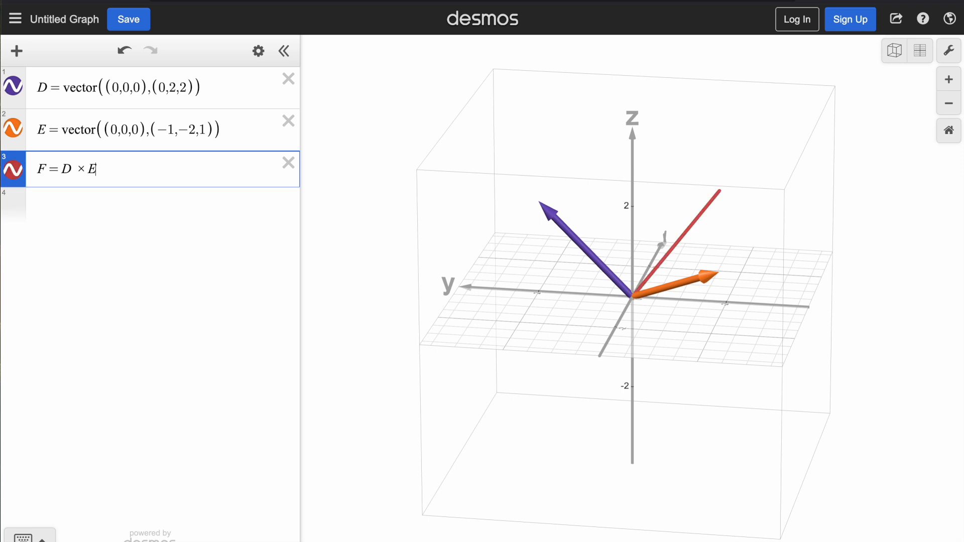
Set the line thickness of vector F to 2 and change its color to green
click(13, 170)
click(70, 195)
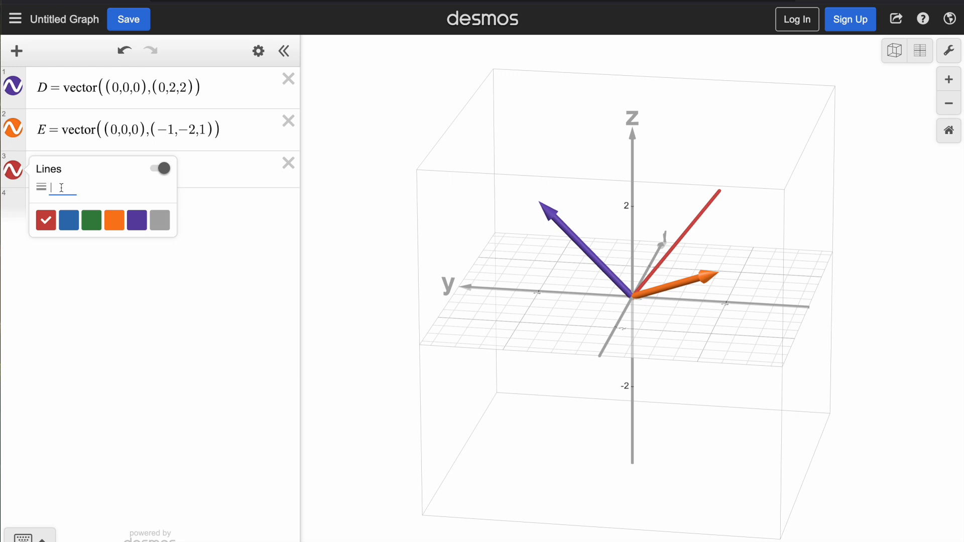
text(2)
click(92, 226)
click(427, 252)
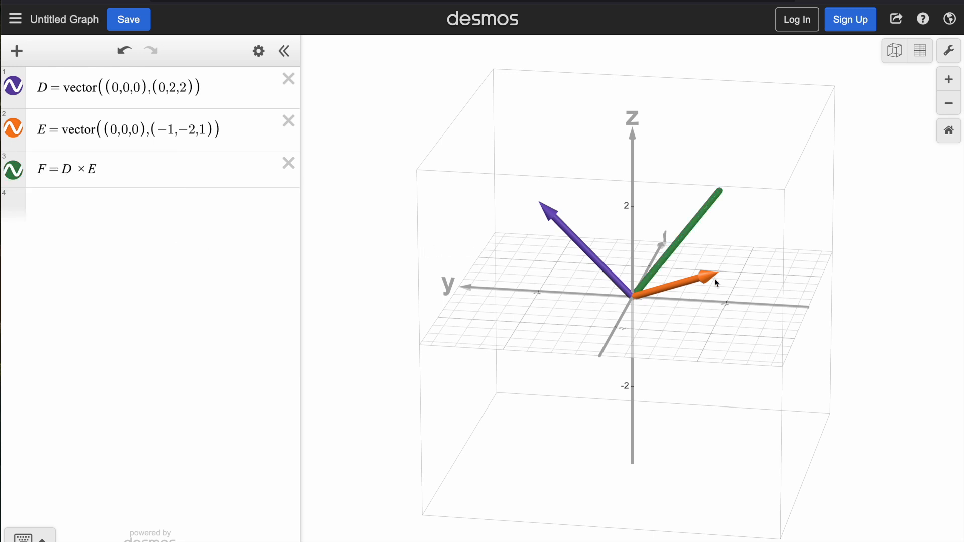
Examine the direction of the cross product vector F relative to D and E from several angles
scroll(715, 279, down, 5)
drag(739, 314, 573, 321)
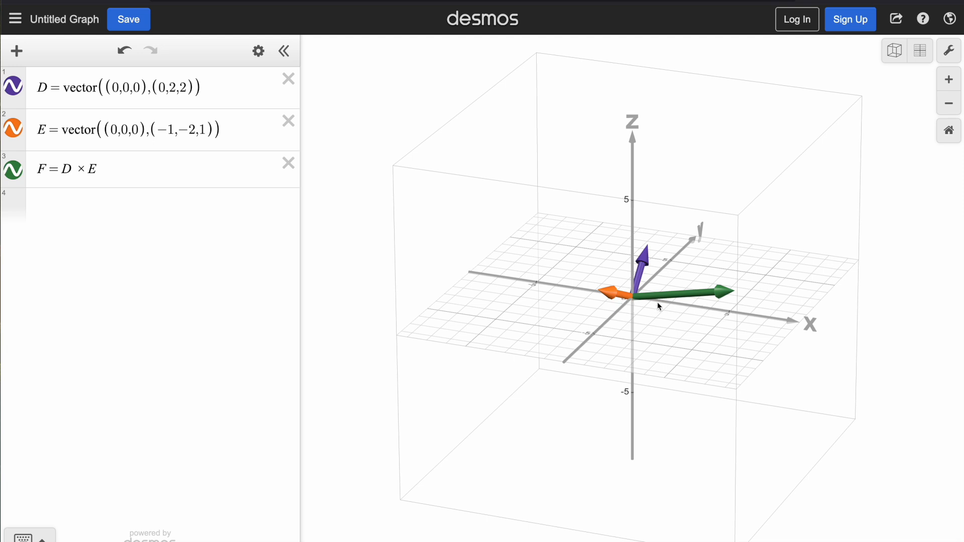
scroll(650, 282, up, 3)
drag(650, 282, 547, 310)
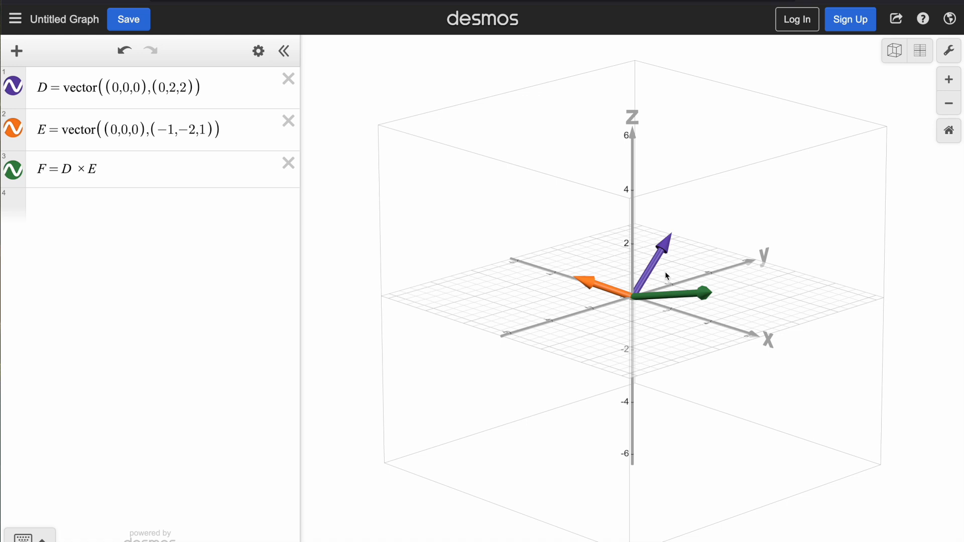
Negate vector E by adding a minus sign in front of its vector definition
drag(603, 288, 636, 349)
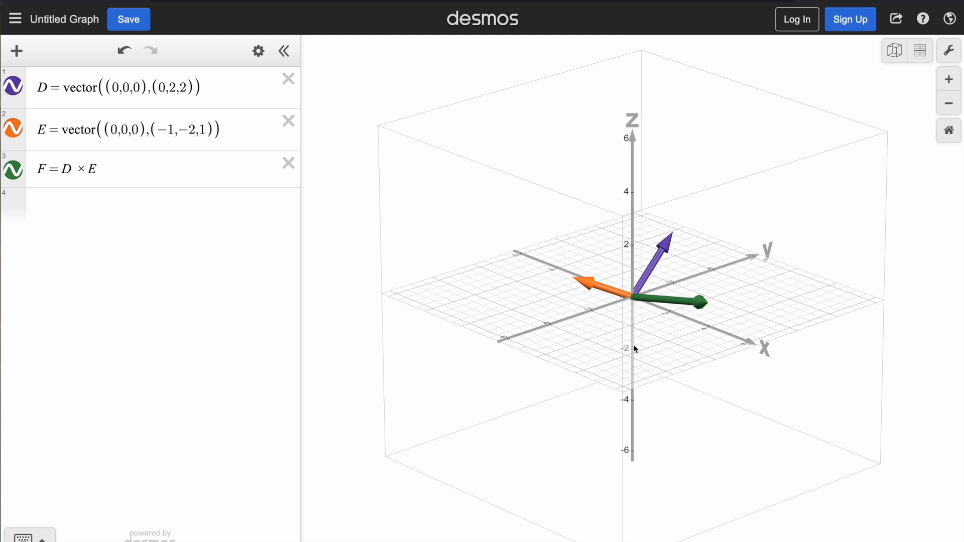
drag(636, 349, 531, 260)
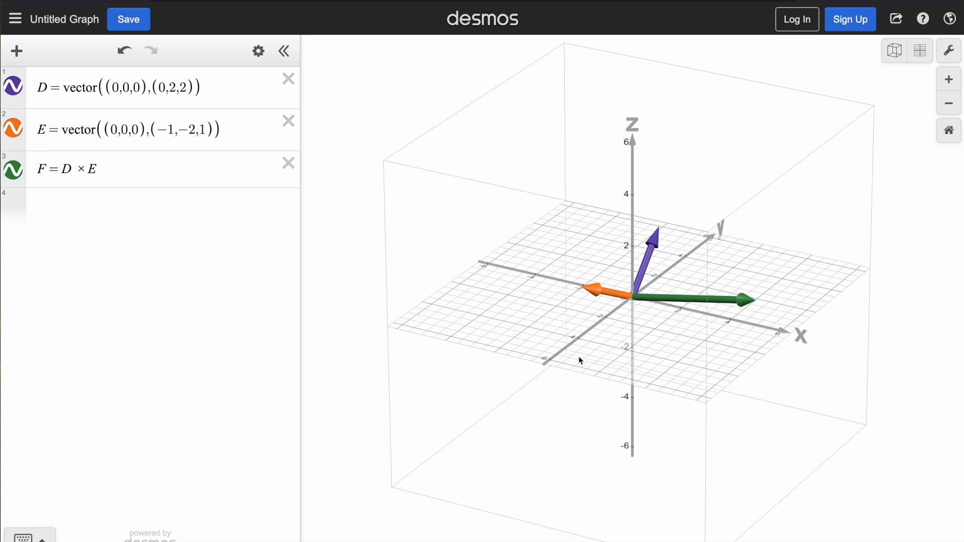
drag(764, 393, 711, 374)
drag(567, 337, 534, 355)
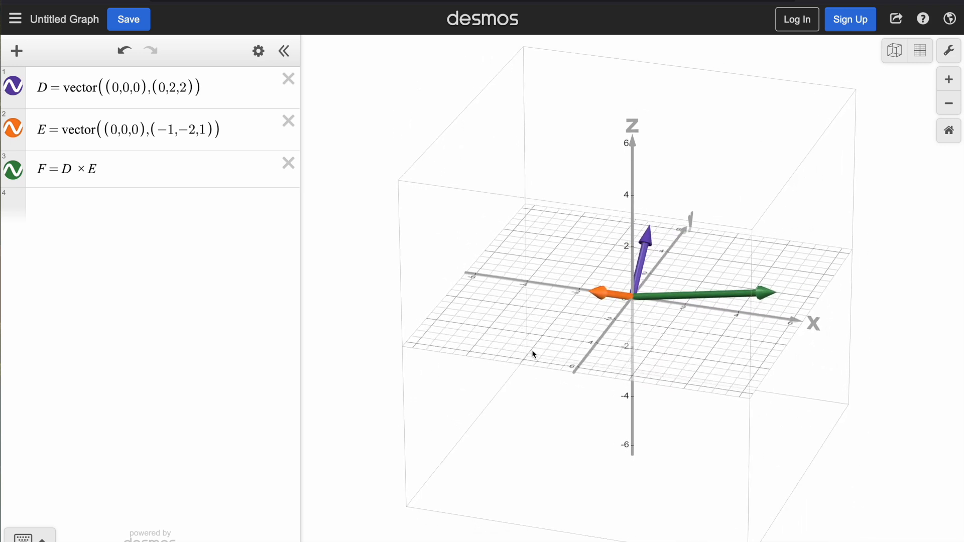
click(63, 129)
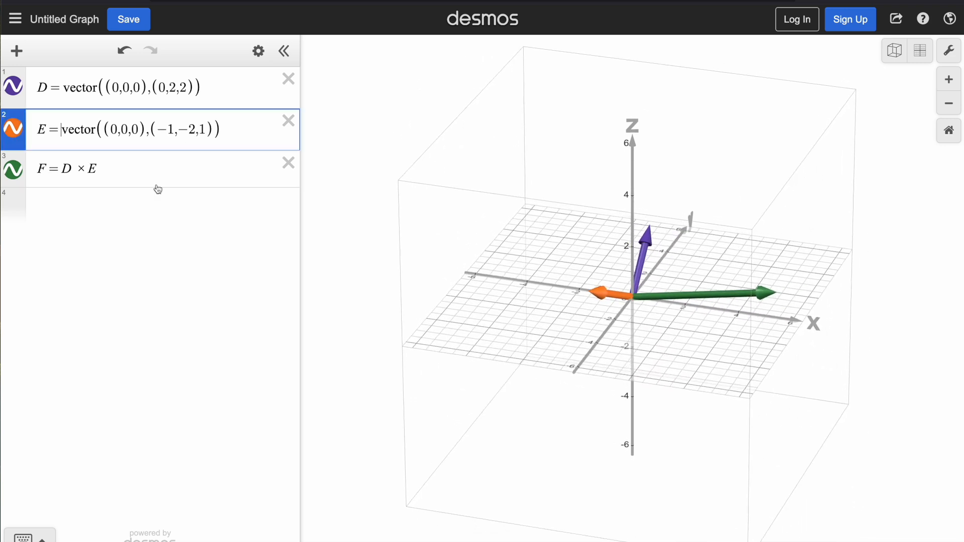
text(-)
Examine the direction of the cross product F relative to D and the negated vector E from several angles
drag(572, 327, 561, 359)
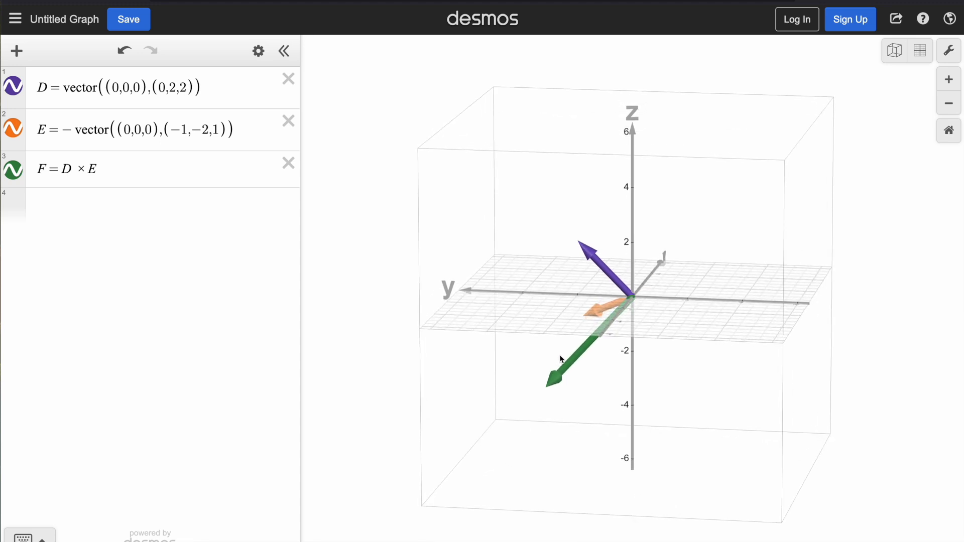
drag(499, 412, 655, 433)
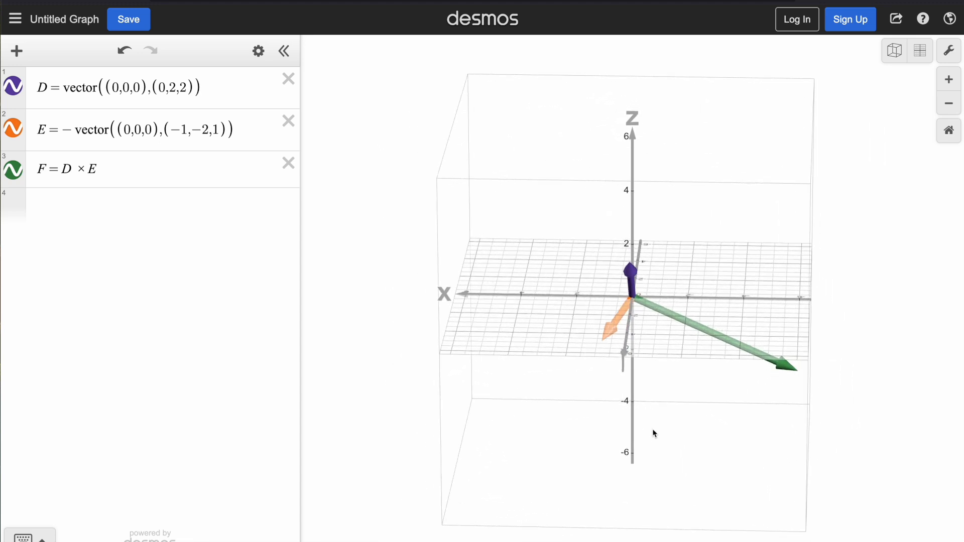
drag(655, 433, 574, 414)
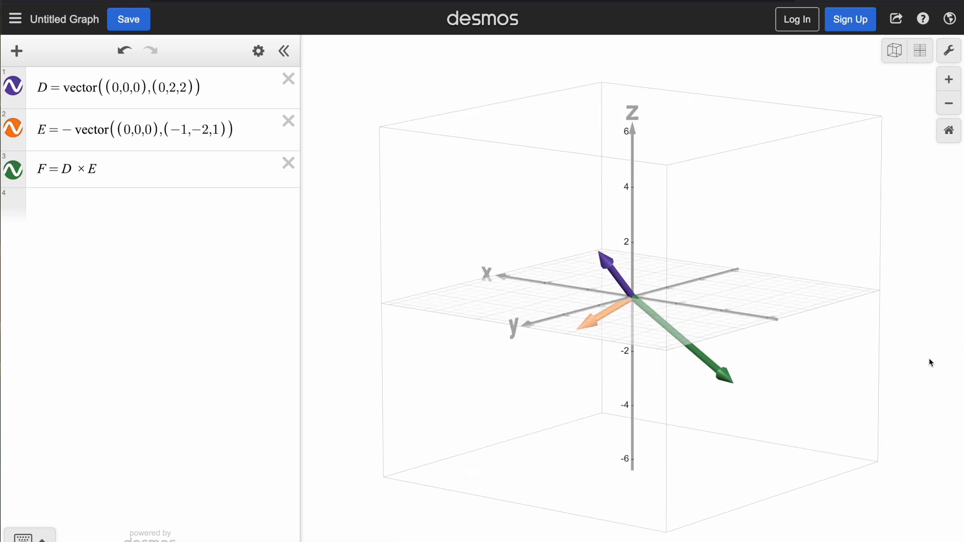